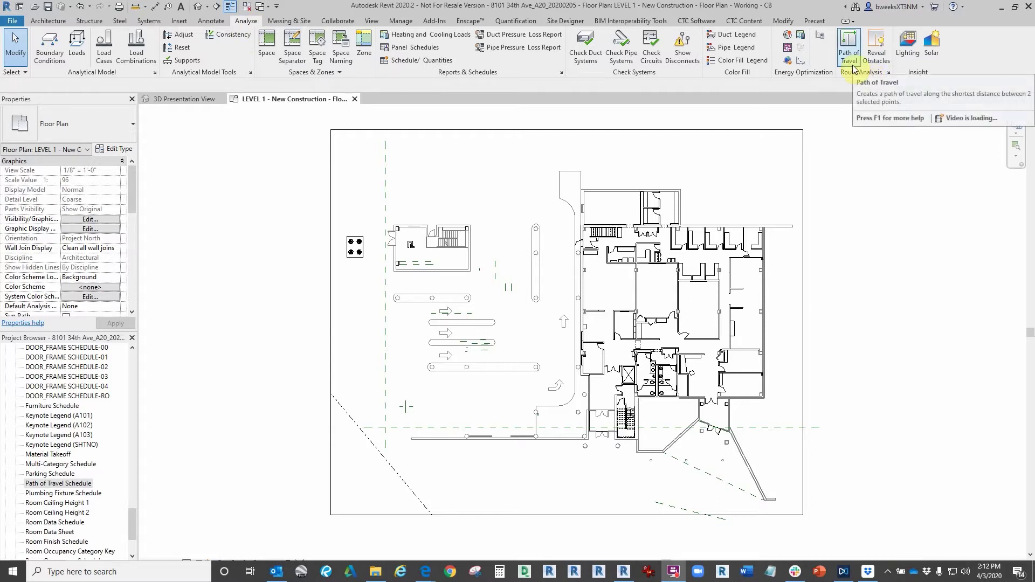
- Accept the Route Analysis Settings with Doors checked so they are not treated as obstacles
{"action": "left_click", "coordinate": [890, 74]}
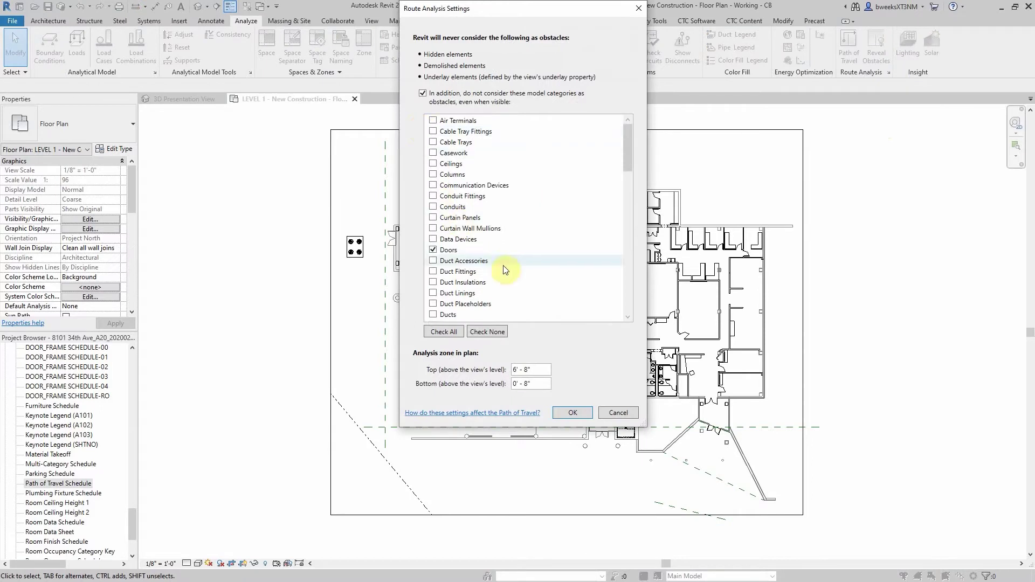
{"action": "left_click_drag", "start_coordinate": [524, 11], "coordinate": [530, 56]}
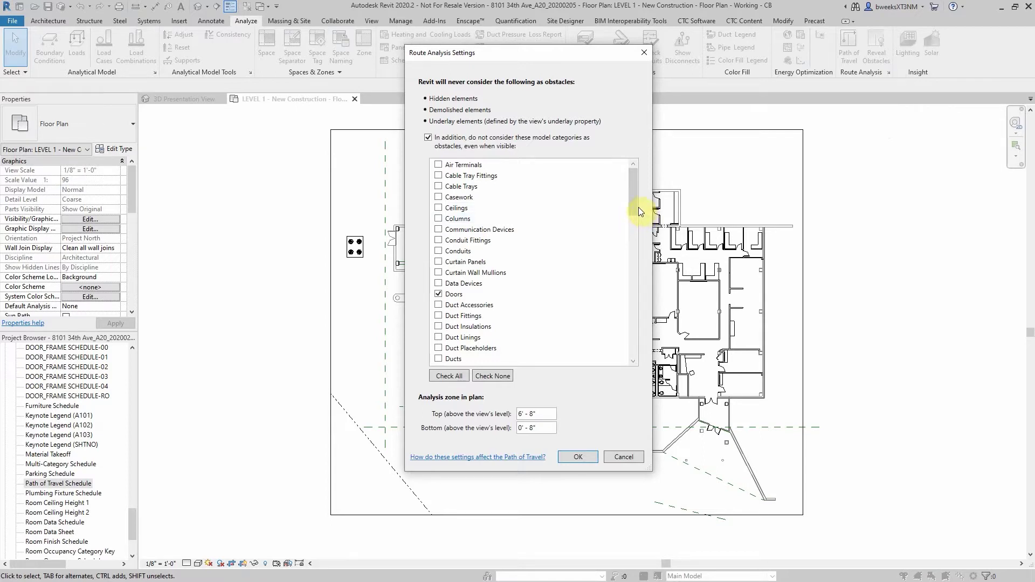
{"action": "left_click", "coordinate": [571, 457]}
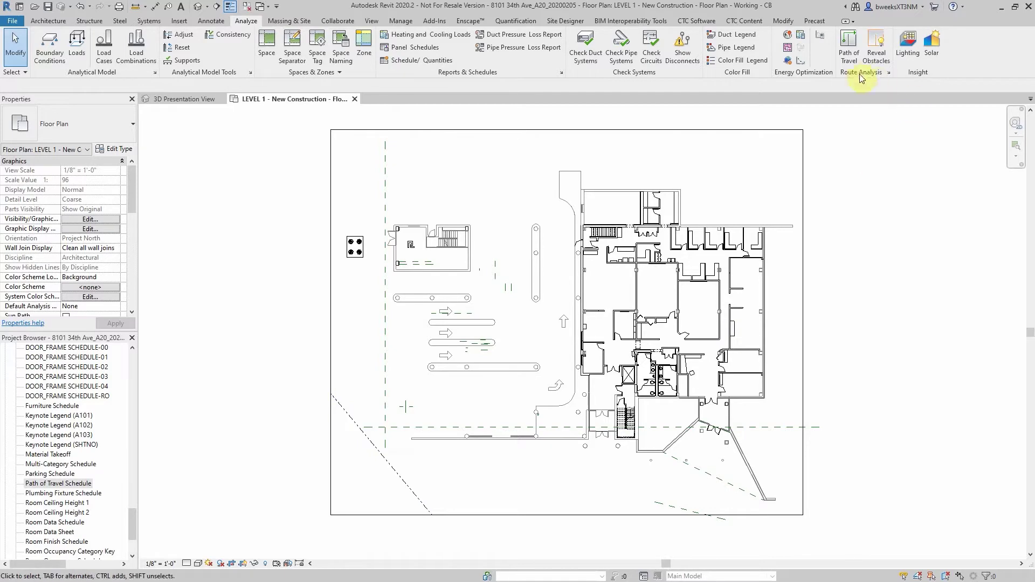
{"action": "left_click", "coordinate": [849, 49]}
- Draw a path of travel from the upper room to the lower-right entrance door
{"action": "scroll", "coordinate": [582, 272], "scroll_direction": "up", "scroll_amount": 6}
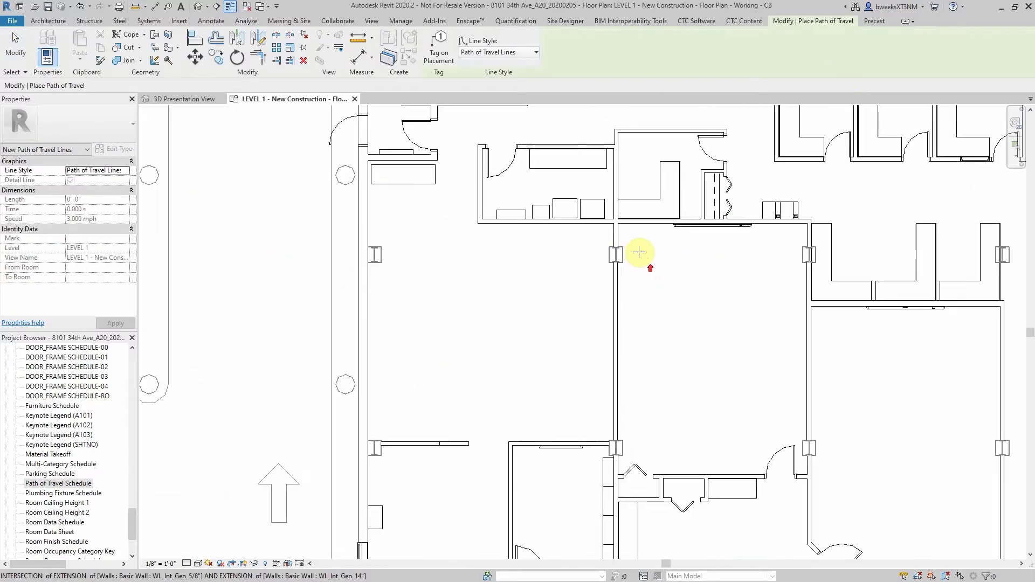
{"action": "scroll", "coordinate": [688, 323], "scroll_direction": "down", "scroll_amount": 5}
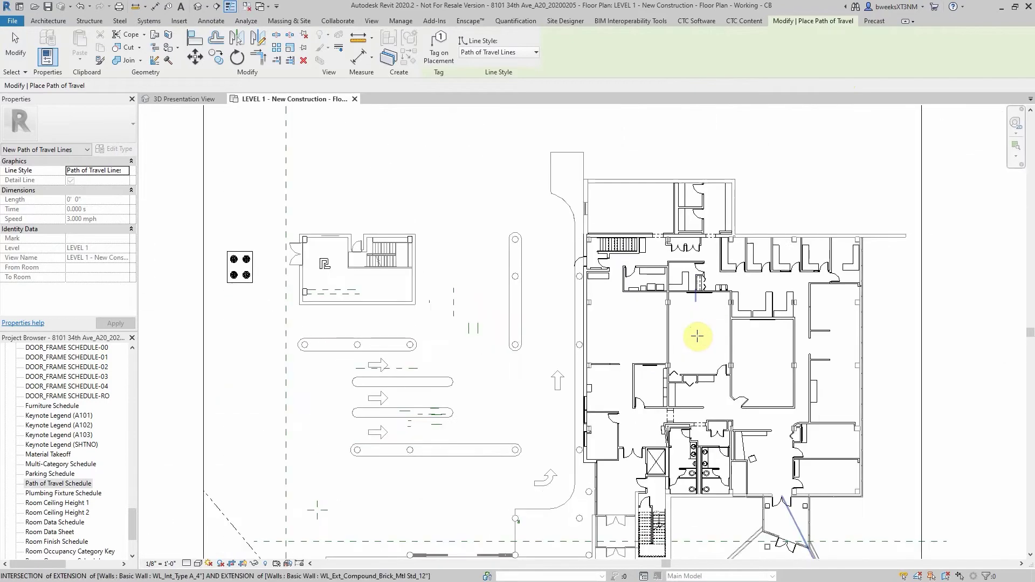
{"action": "scroll", "coordinate": [762, 496], "scroll_direction": "up", "scroll_amount": 4}
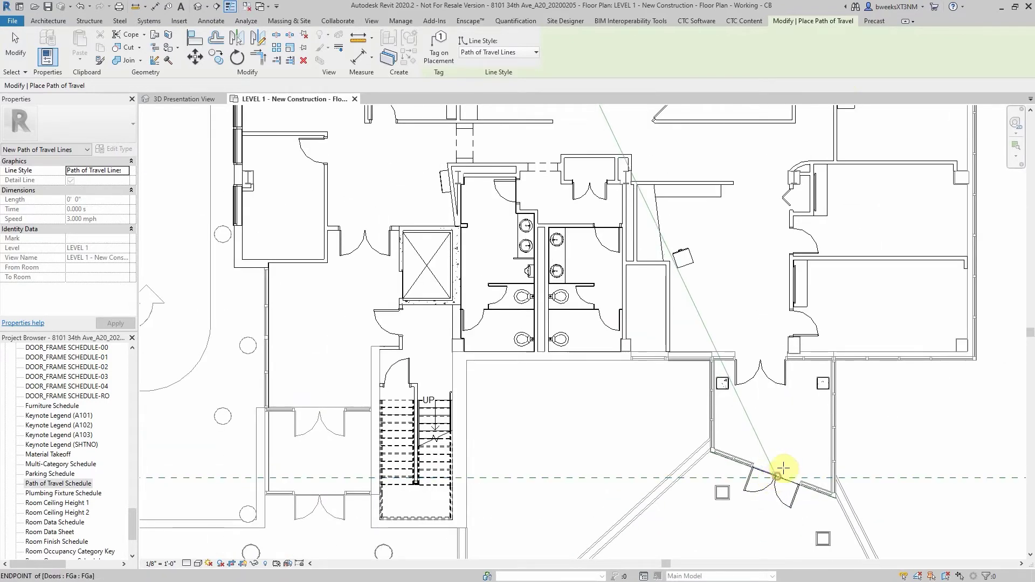
{"action": "left_click", "coordinate": [782, 469]}
{"action": "scroll", "coordinate": [792, 351], "scroll_direction": "down", "scroll_amount": 5}
{"action": "middle_click_drag", "start_coordinate": [813, 331], "coordinate": [739, 358]}
{"action": "scroll", "coordinate": [746, 345], "scroll_direction": "down", "scroll_amount": 2}
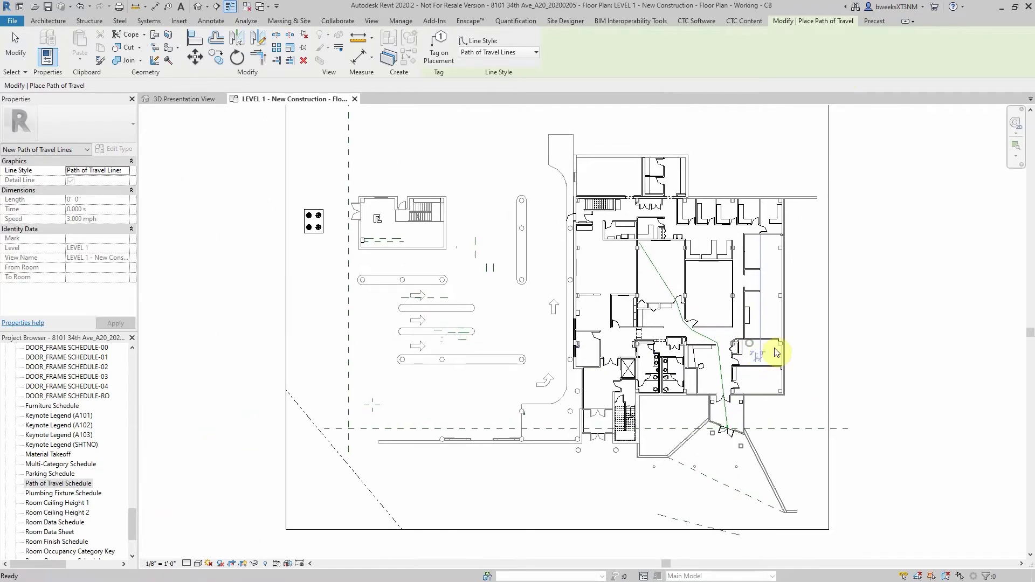
{"action": "key", "text": "Escape"}
{"action": "key", "text": "Escape"}
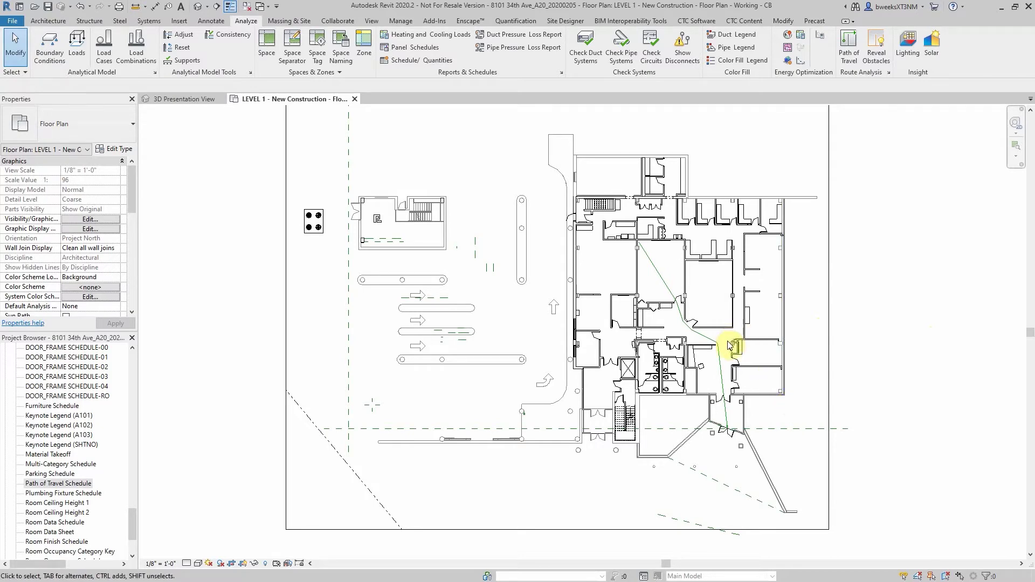
{"action": "scroll", "coordinate": [721, 356], "scroll_direction": "up", "scroll_amount": 1}
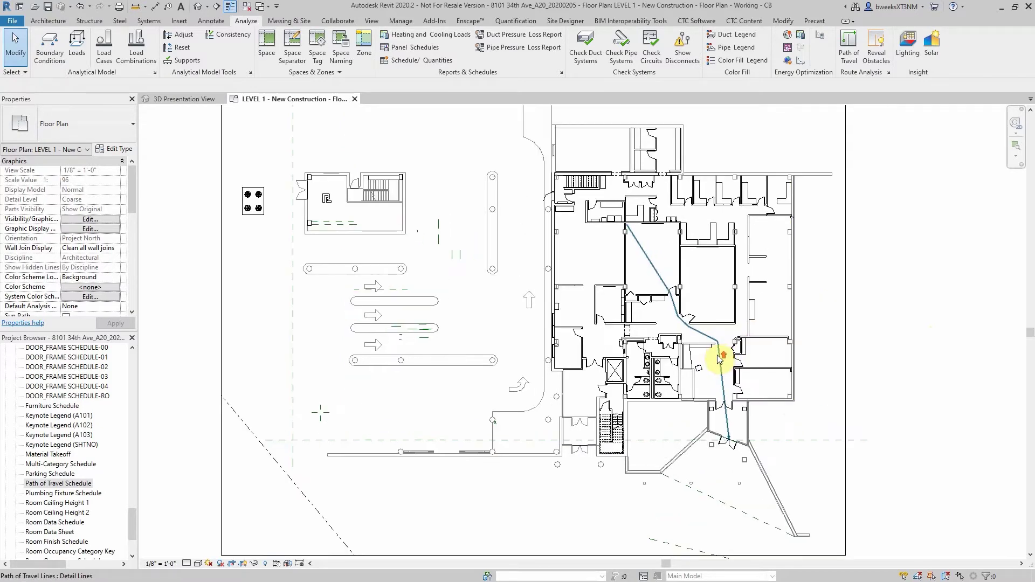
{"action": "left_click", "coordinate": [210, 22]}
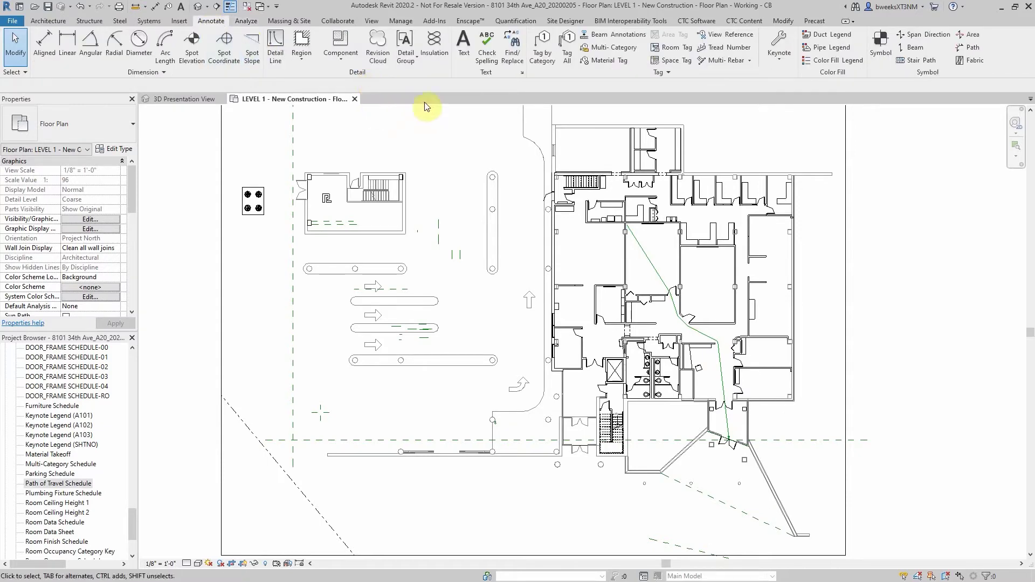
- Tag the path of travel line by category, showing 91' - 4" and 21 sec
{"action": "left_click", "coordinate": [542, 51]}
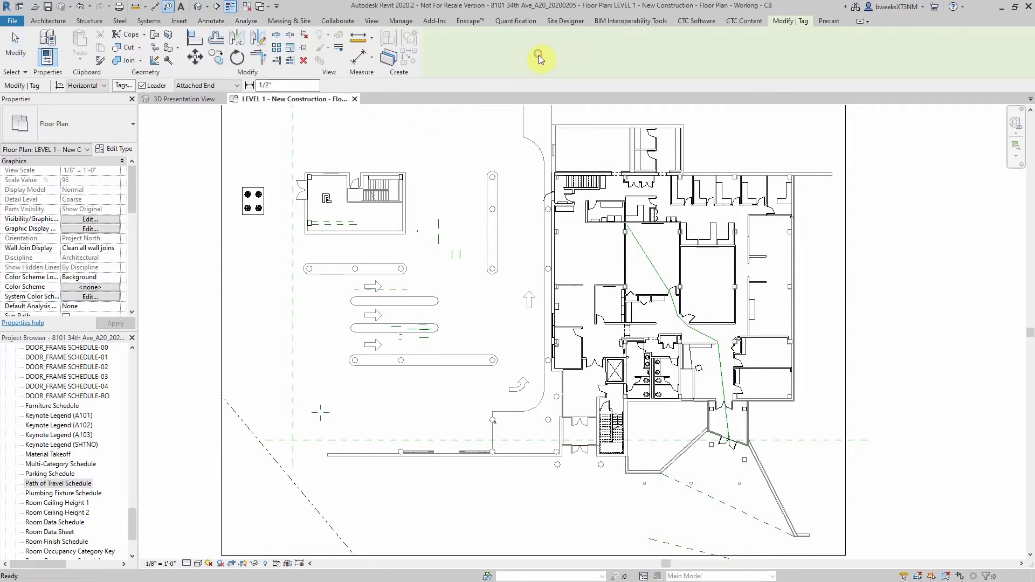
{"action": "scroll", "coordinate": [647, 257], "scroll_direction": "up", "scroll_amount": 5}
{"action": "left_click", "coordinate": [643, 255]}
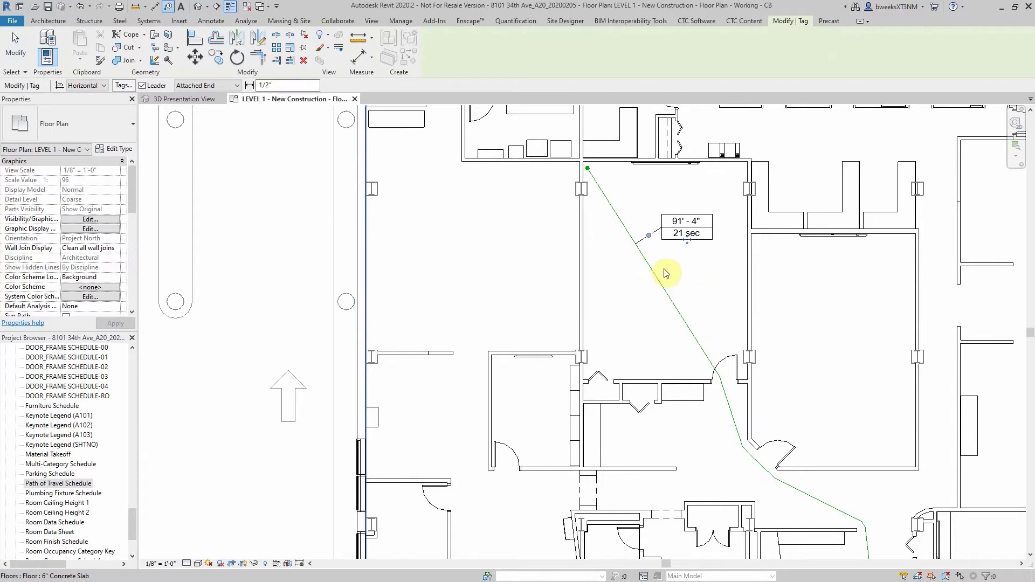
{"action": "scroll", "coordinate": [667, 264], "scroll_direction": "up", "scroll_amount": 2}
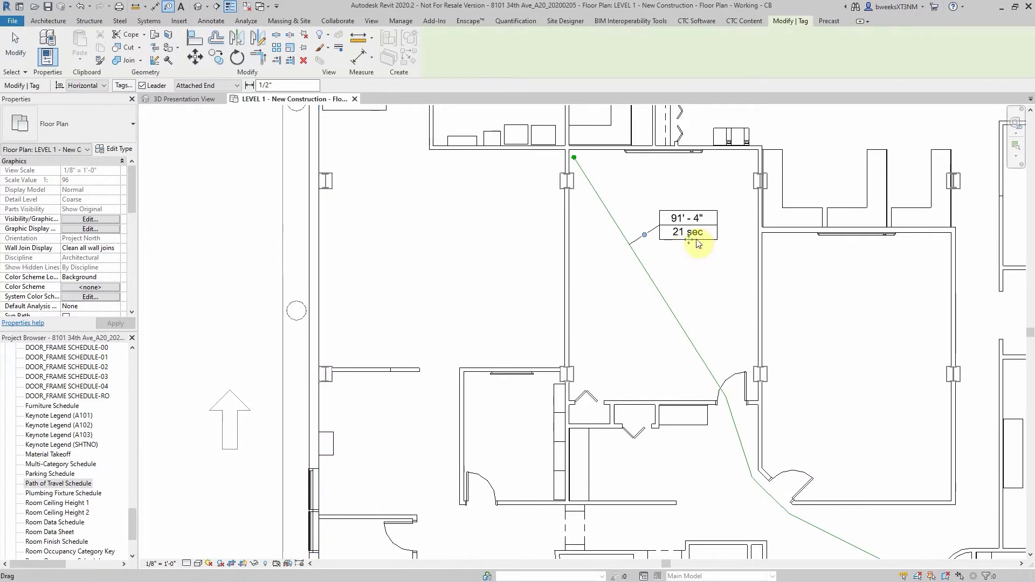
{"action": "scroll", "coordinate": [691, 229], "scroll_direction": "up", "scroll_amount": 1}
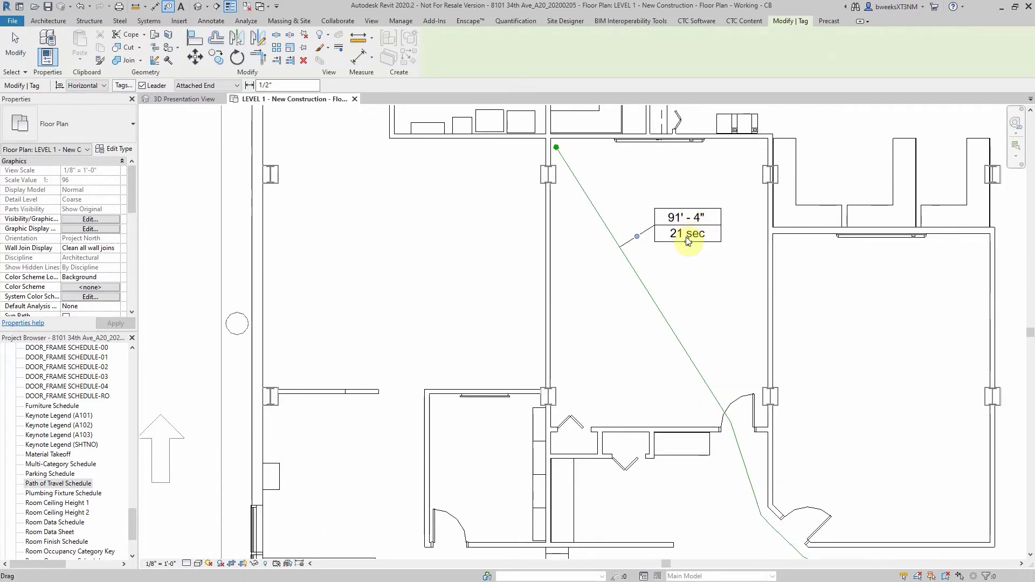
{"action": "scroll", "coordinate": [689, 238], "scroll_direction": "down", "scroll_amount": 5}
{"action": "scroll", "coordinate": [706, 269], "scroll_direction": "up", "scroll_amount": 2}
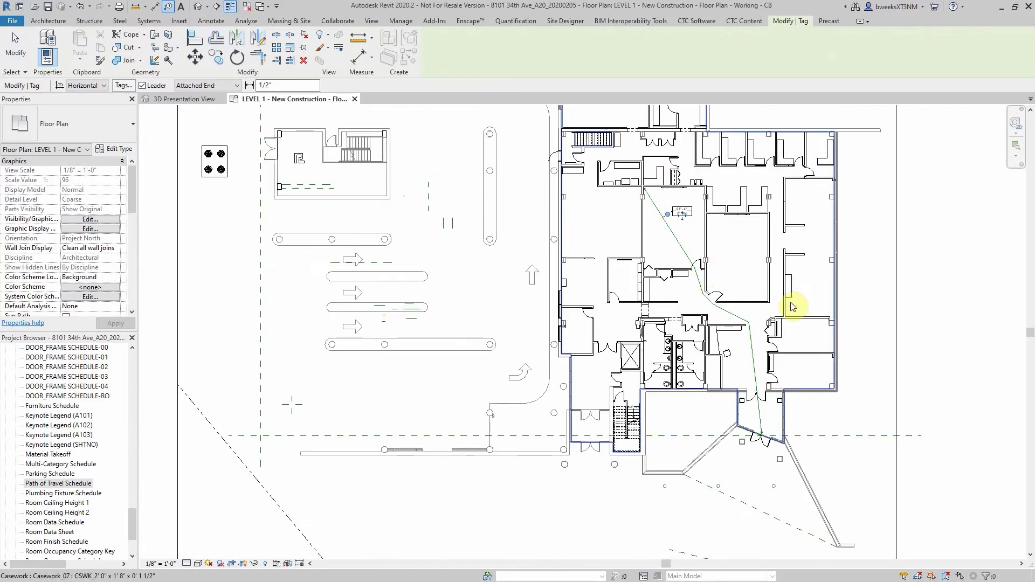
{"action": "key", "text": "Escape"}
- Move the path-of-travel tag closer to the line
{"action": "scroll", "coordinate": [682, 211], "scroll_direction": "up", "scroll_amount": 4}
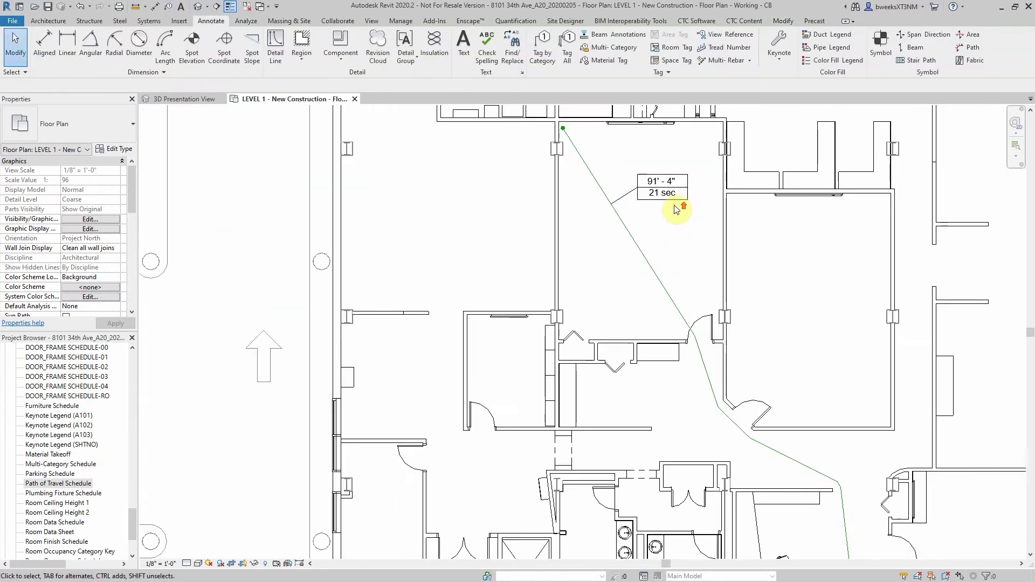
{"action": "left_click", "coordinate": [671, 197]}
{"action": "left_click_drag", "start_coordinate": [637, 266], "coordinate": [599, 196]}
{"action": "key", "text": "Escape"}
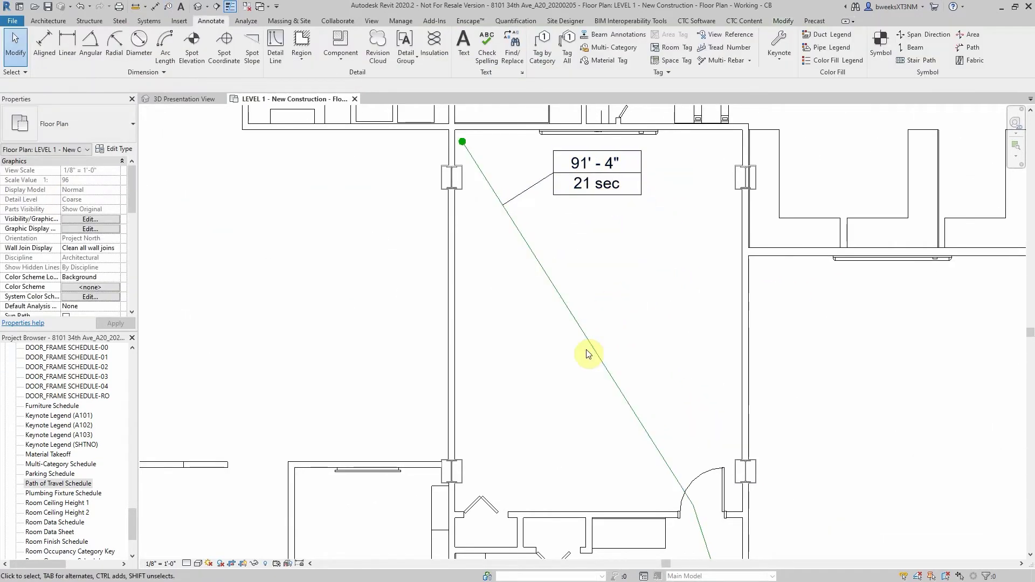
{"action": "scroll", "coordinate": [588, 327], "scroll_direction": "down", "scroll_amount": 3}
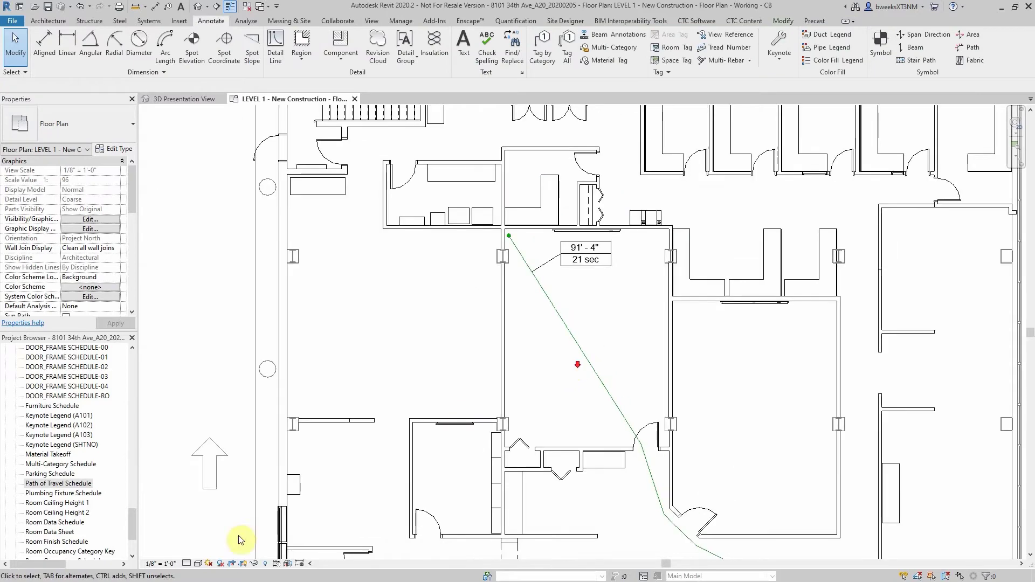
{"action": "left_click", "coordinate": [264, 563]}
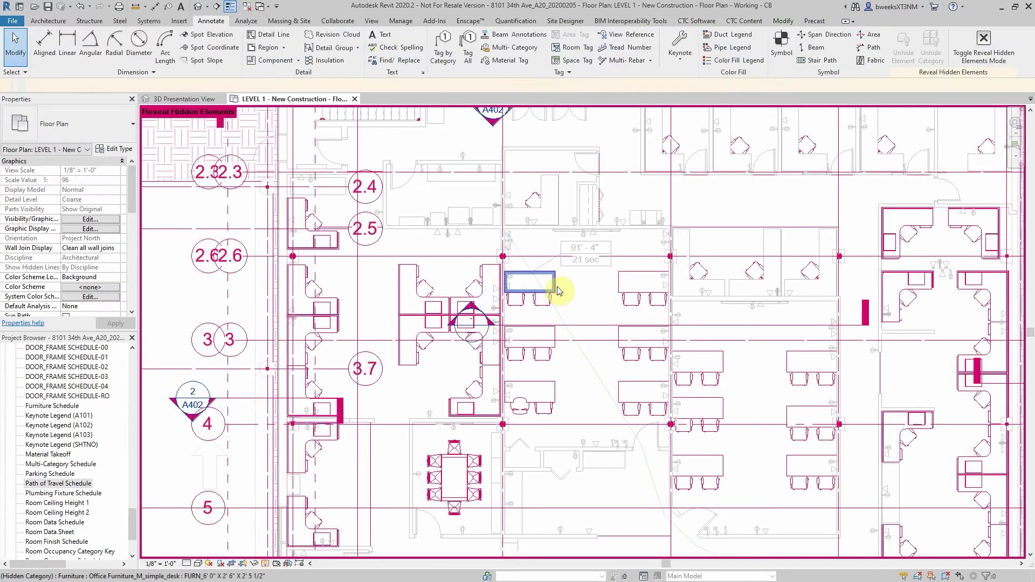
- Unhide the Furniture category in this view from a hidden desk, then restore normal display
{"action": "right_click", "coordinate": [558, 291]}
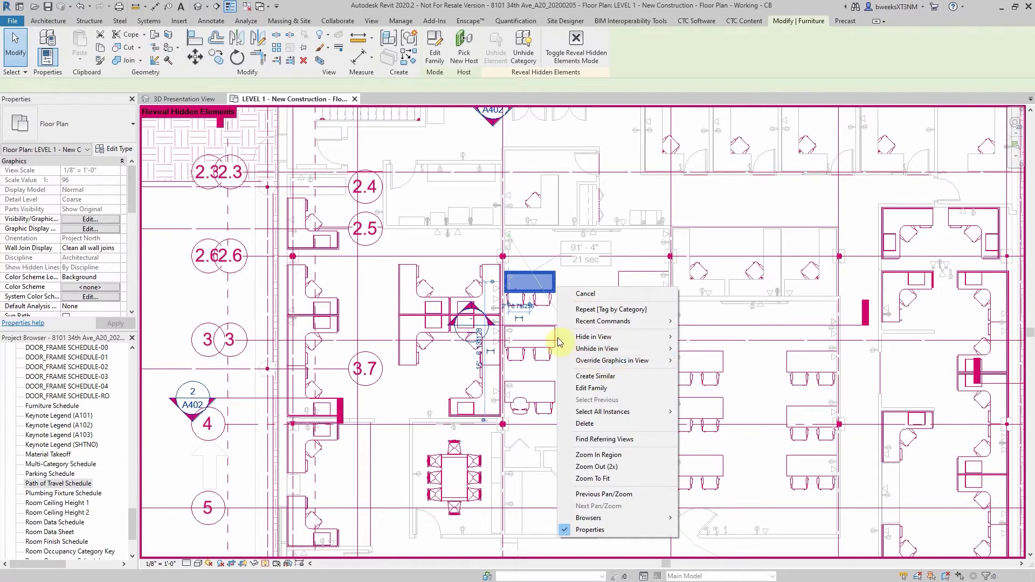
{"action": "left_click", "coordinate": [556, 291]}
{"action": "right_click", "coordinate": [555, 291]}
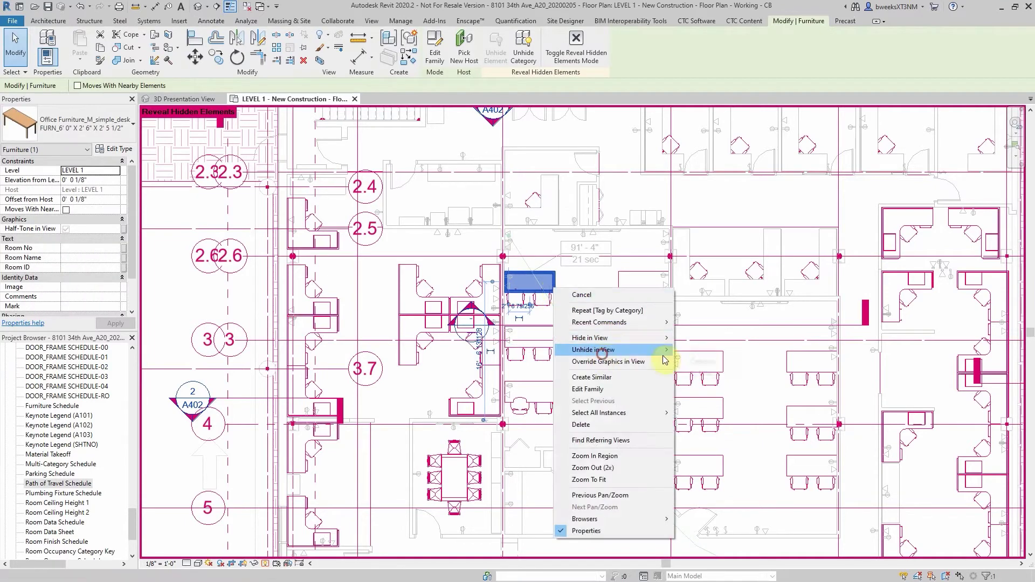
{"action": "left_click", "coordinate": [701, 362]}
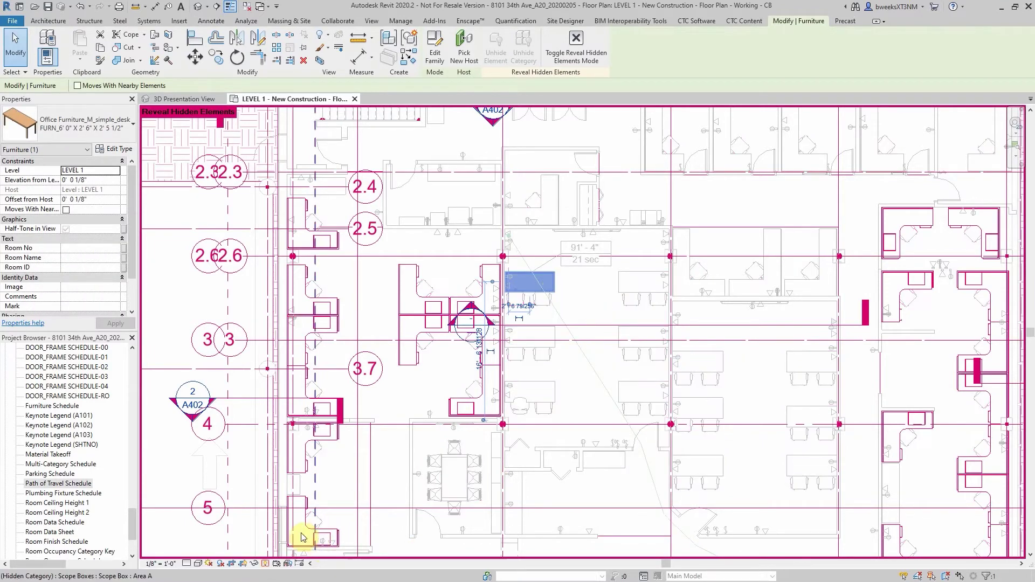
{"action": "left_click", "coordinate": [265, 563]}
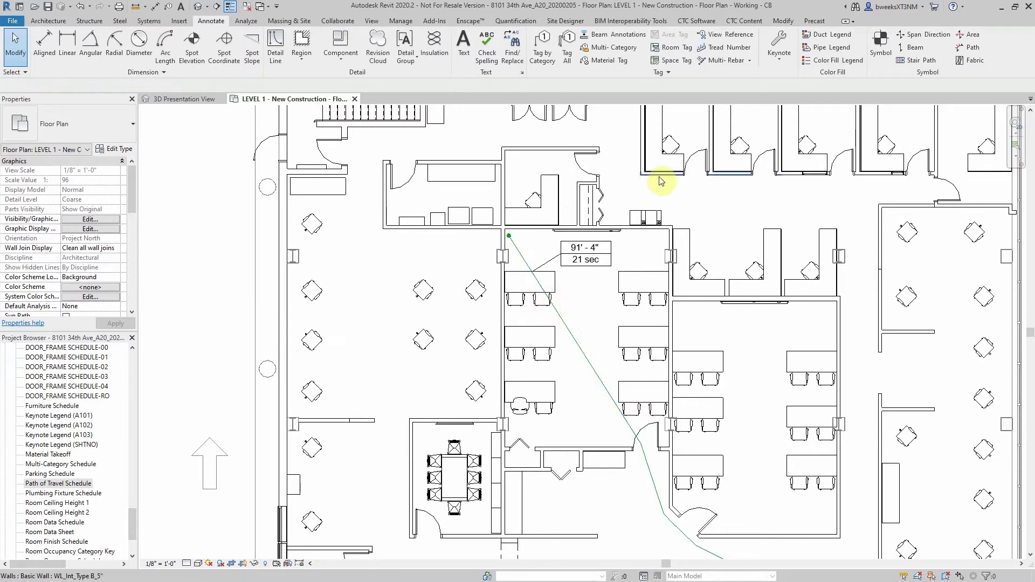
- Update the path of travel around the desks, now 92' - 8" and 21 sec
{"action": "left_click", "coordinate": [572, 334]}
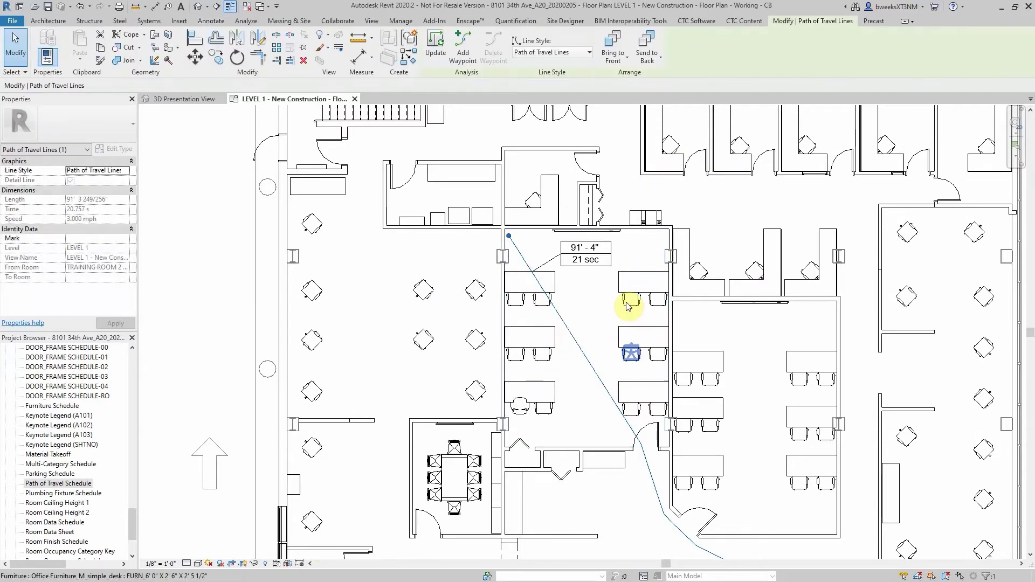
{"action": "left_click", "coordinate": [436, 61]}
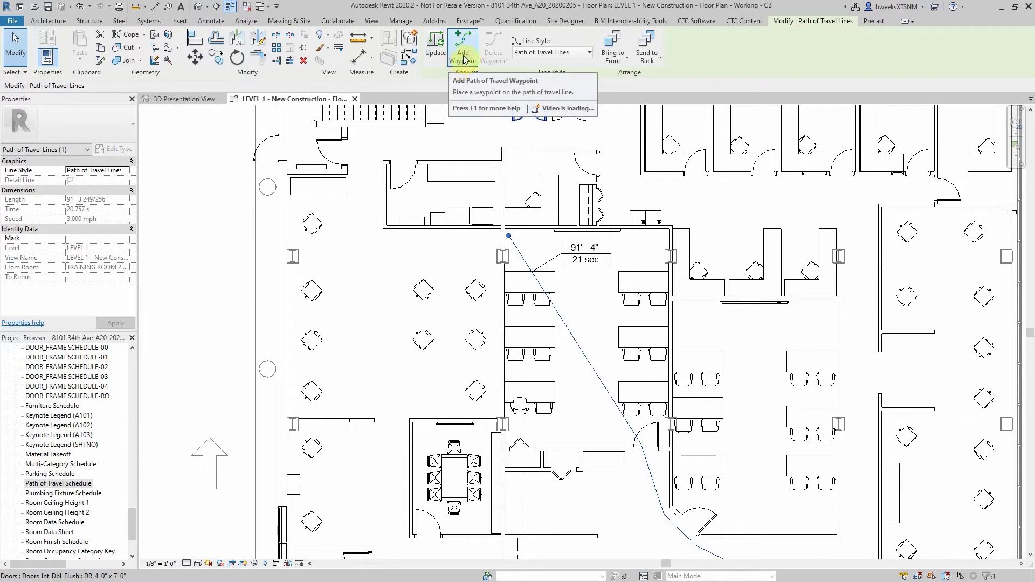
{"action": "left_click", "coordinate": [431, 59]}
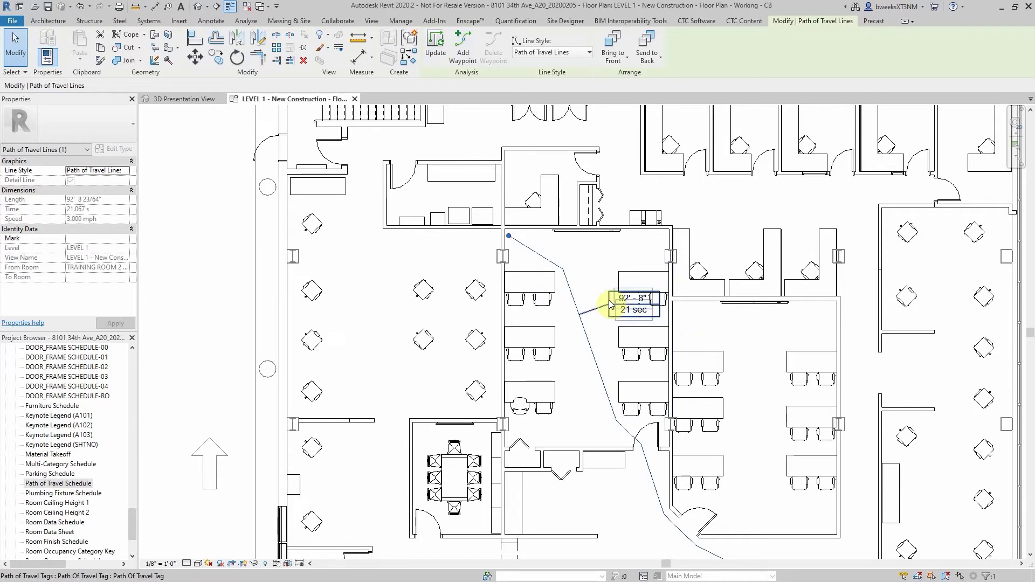
- Move the two desks and three chairs 5'-0" to the left
{"action": "left_click", "coordinate": [632, 351]}
{"action": "left_click", "coordinate": [658, 356], "text": "ctrl"}
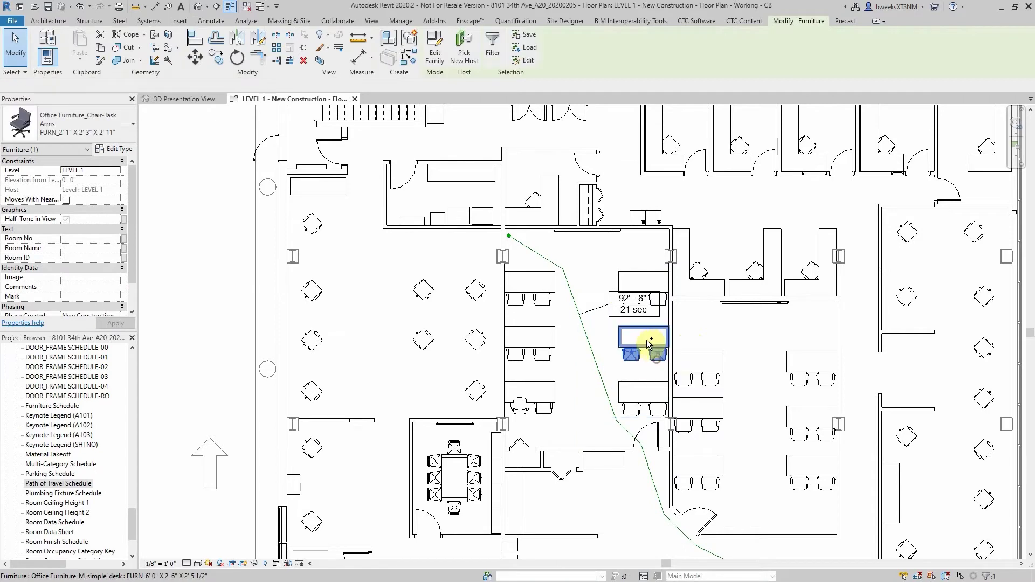
{"action": "left_click", "coordinate": [650, 340], "text": "ctrl"}
{"action": "left_click", "coordinate": [642, 396], "text": "ctrl"}
{"action": "left_click", "coordinate": [655, 412], "text": "ctrl"}
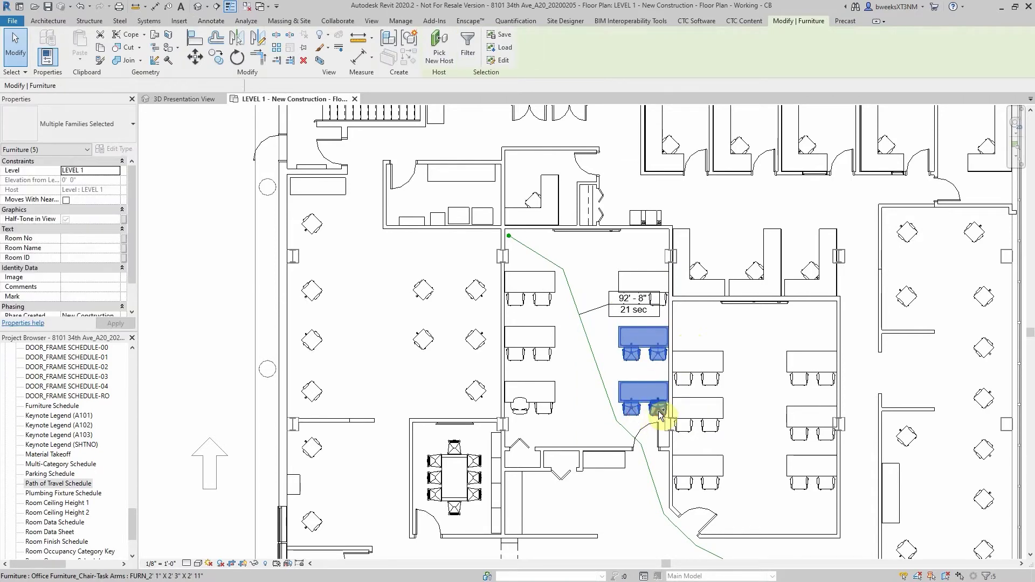
{"action": "left_click", "coordinate": [195, 56]}
{"action": "left_click", "coordinate": [600, 264]}
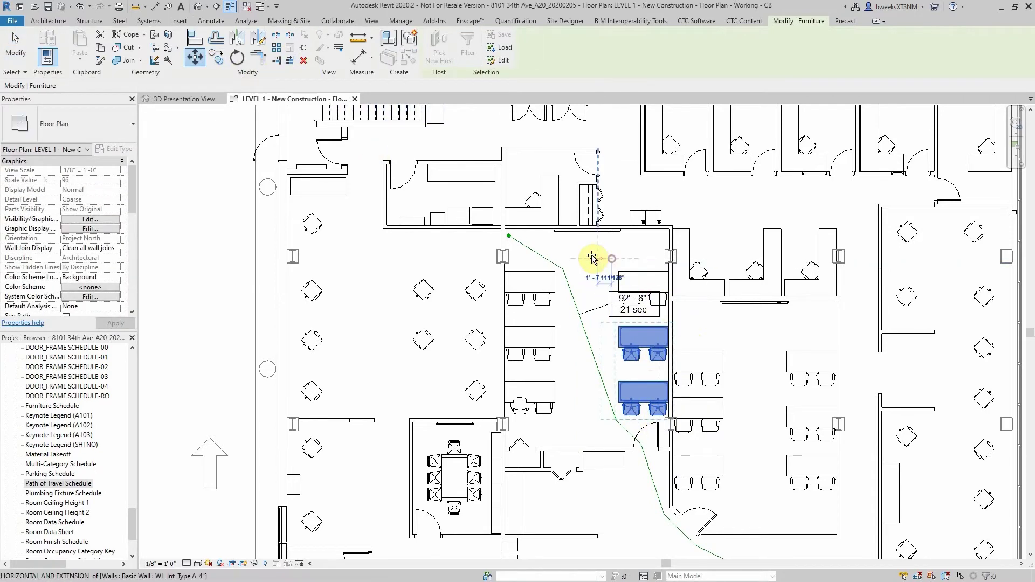
{"action": "left_click", "coordinate": [572, 263]}
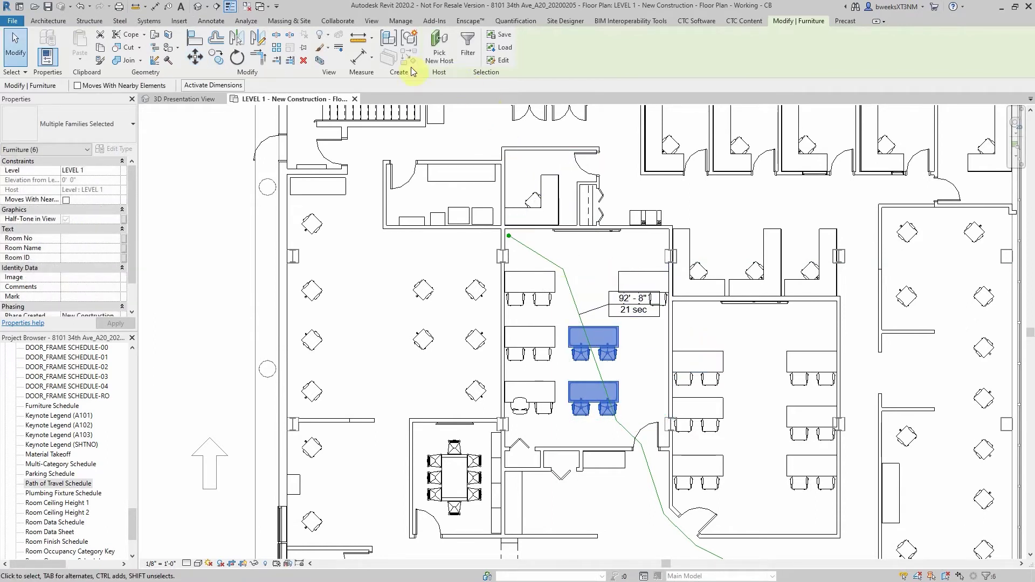
- Update the path of travel to its new 93' - 11", 21 sec route
{"action": "left_click", "coordinate": [576, 301]}
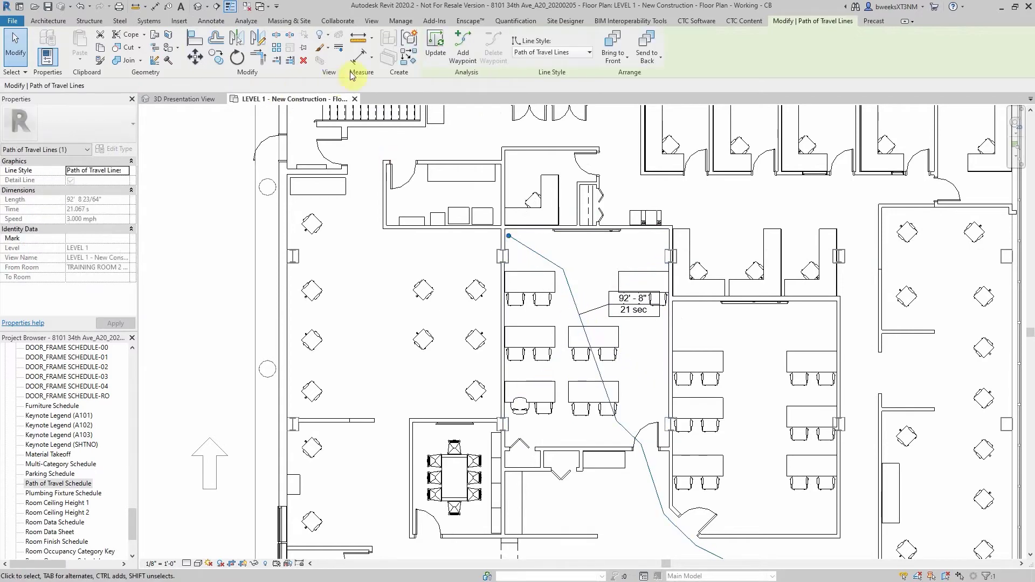
{"action": "left_click", "coordinate": [436, 43]}
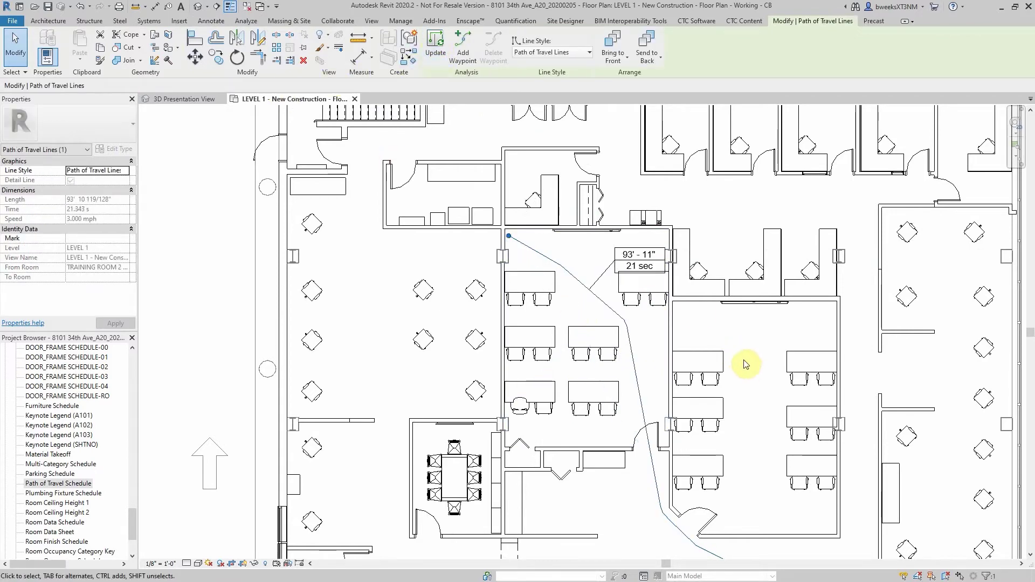
{"action": "scroll", "coordinate": [684, 294], "scroll_direction": "down", "scroll_amount": 4}
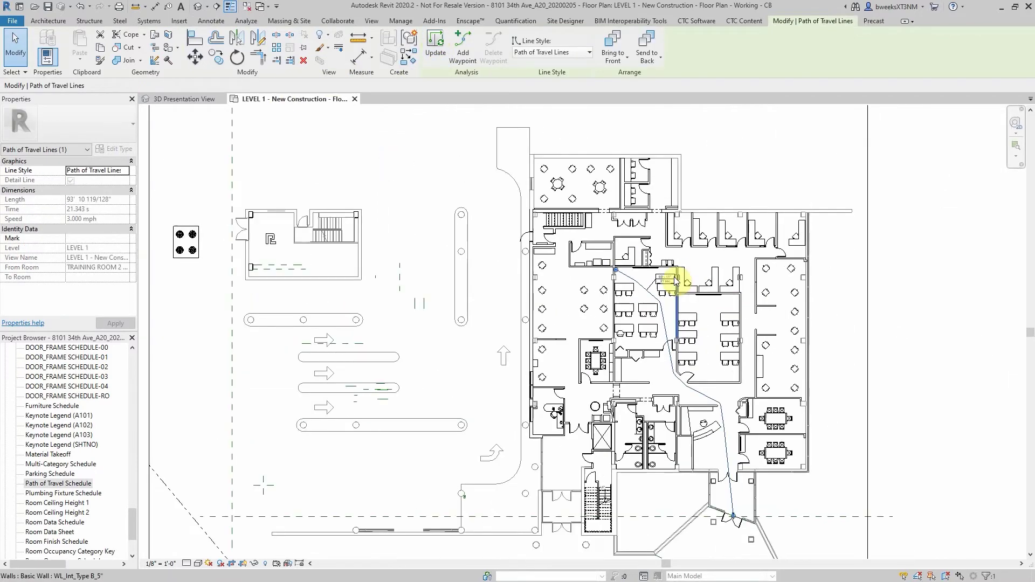
{"action": "left_click", "coordinate": [502, 108]}
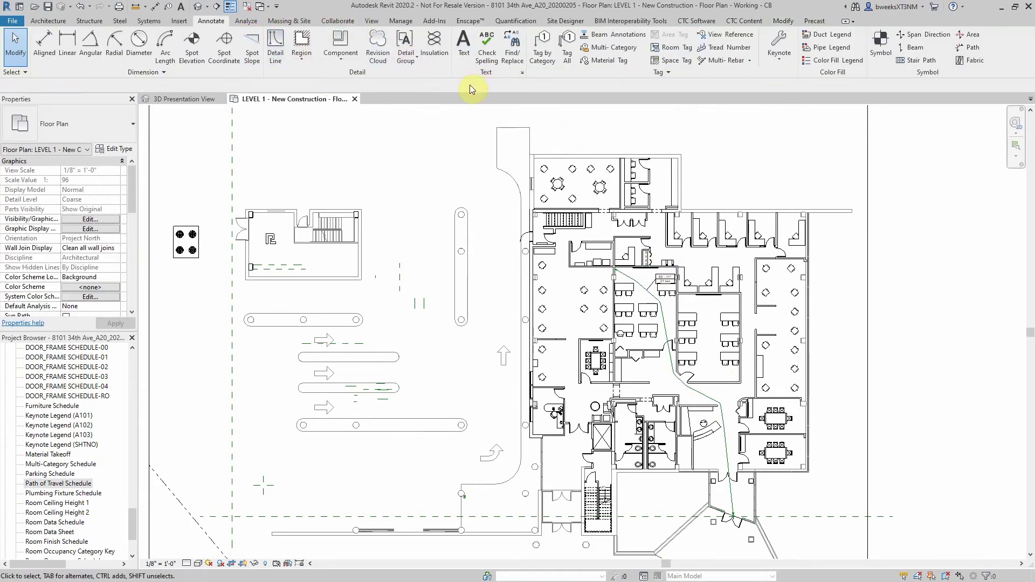
{"action": "left_click", "coordinate": [246, 21]}
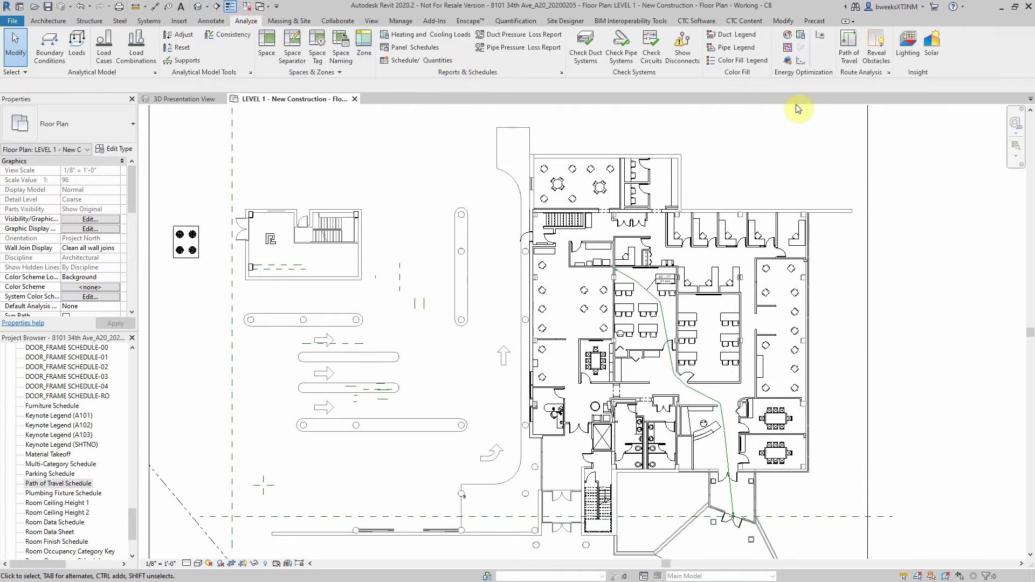
- Add a path of travel from the existing start point to the lower exterior door
{"action": "left_click", "coordinate": [849, 46]}
{"action": "scroll", "coordinate": [615, 275], "scroll_direction": "up", "scroll_amount": 5}
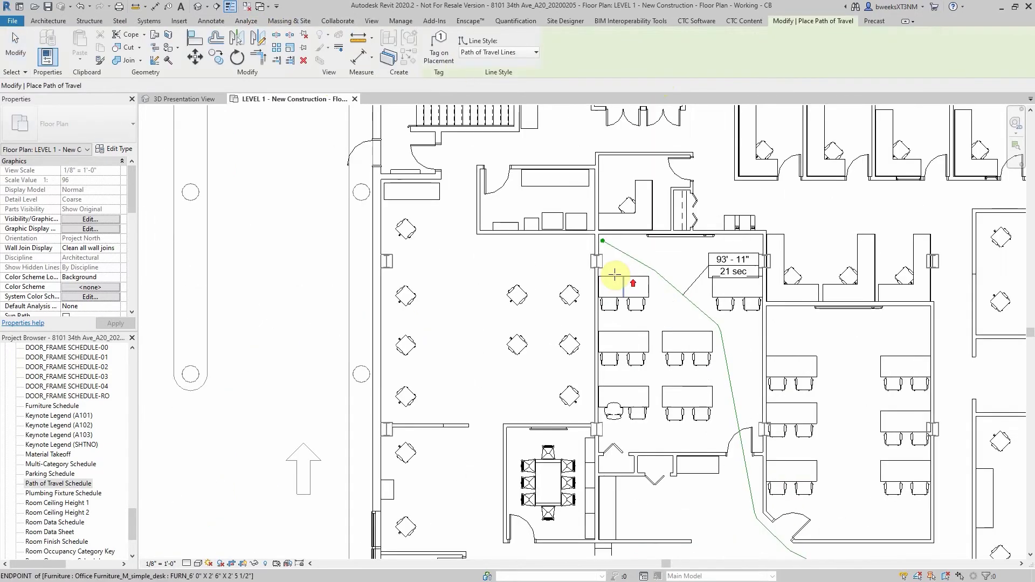
{"action": "scroll", "coordinate": [614, 275], "scroll_direction": "up", "scroll_amount": 4}
{"action": "left_click", "coordinate": [583, 191]}
{"action": "scroll", "coordinate": [634, 273], "scroll_direction": "down", "scroll_amount": 5}
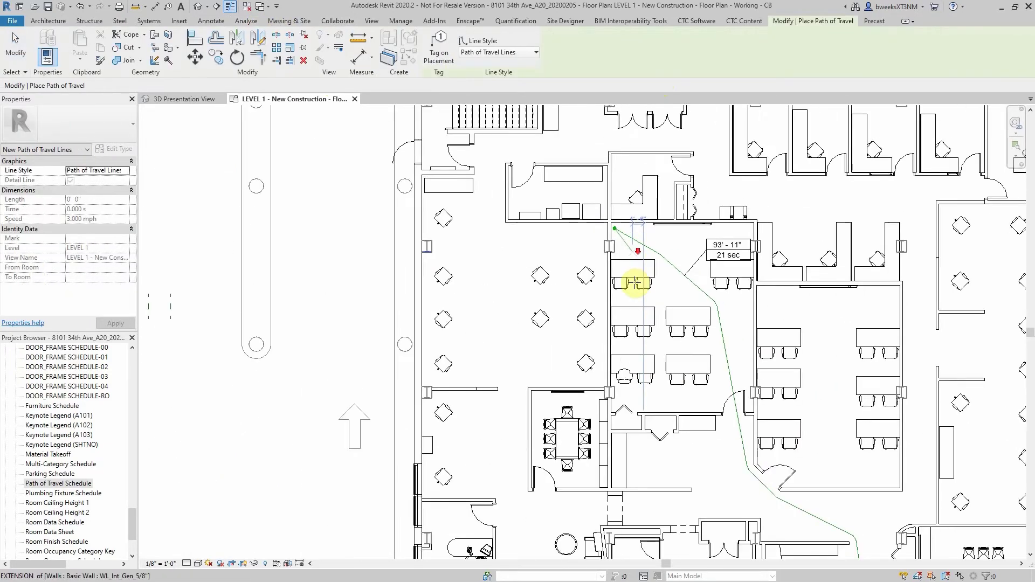
{"action": "scroll", "coordinate": [636, 273], "scroll_direction": "down", "scroll_amount": 3}
{"action": "scroll", "coordinate": [545, 476], "scroll_direction": "up", "scroll_amount": 4}
{"action": "scroll", "coordinate": [509, 497], "scroll_direction": "up", "scroll_amount": 1}
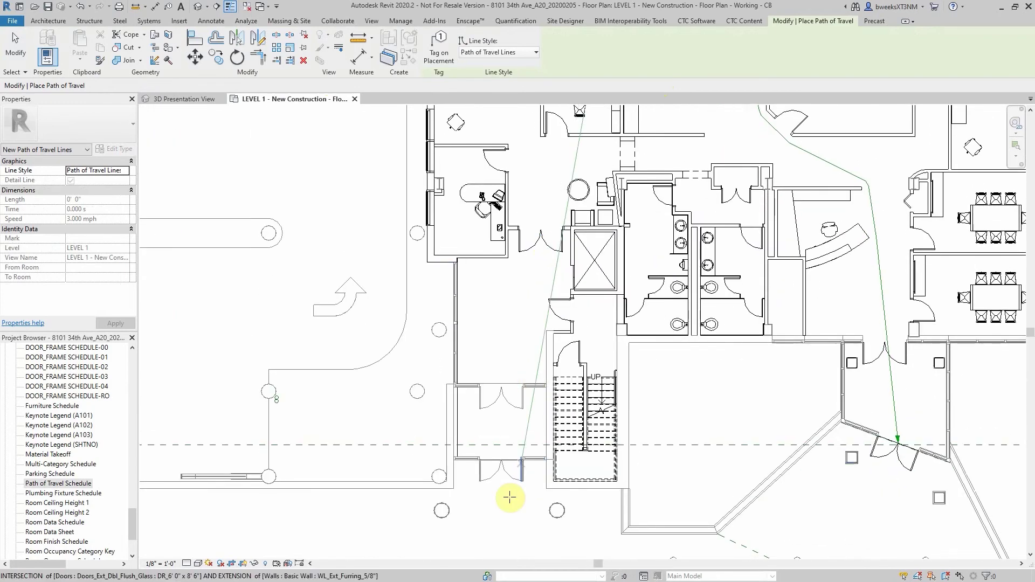
{"action": "left_click", "coordinate": [500, 462]}
- Add another path of travel from the same start point to the west door
{"action": "scroll", "coordinate": [615, 305], "scroll_direction": "down", "scroll_amount": 2}
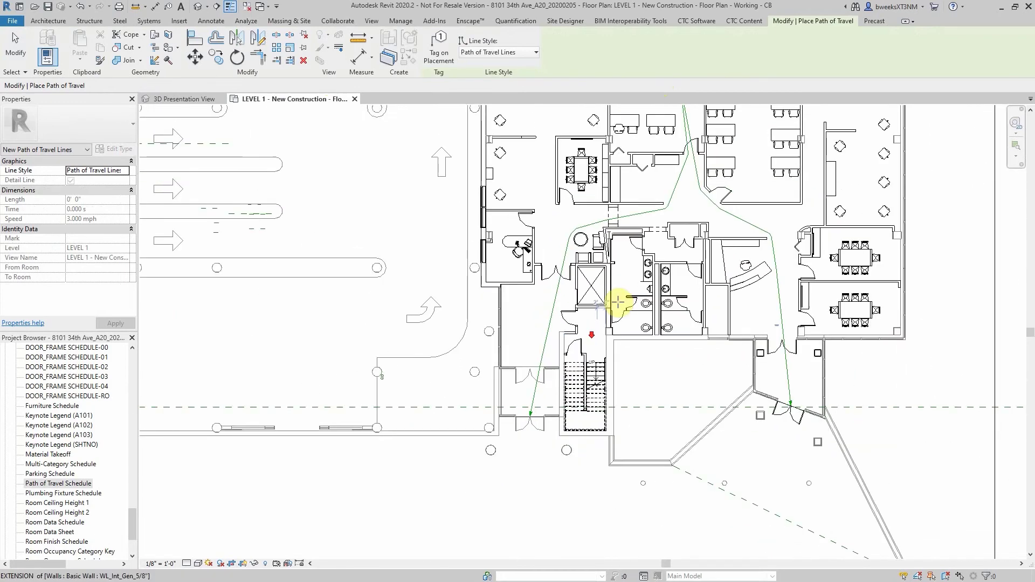
{"action": "scroll", "coordinate": [637, 272], "scroll_direction": "up", "scroll_amount": 5}
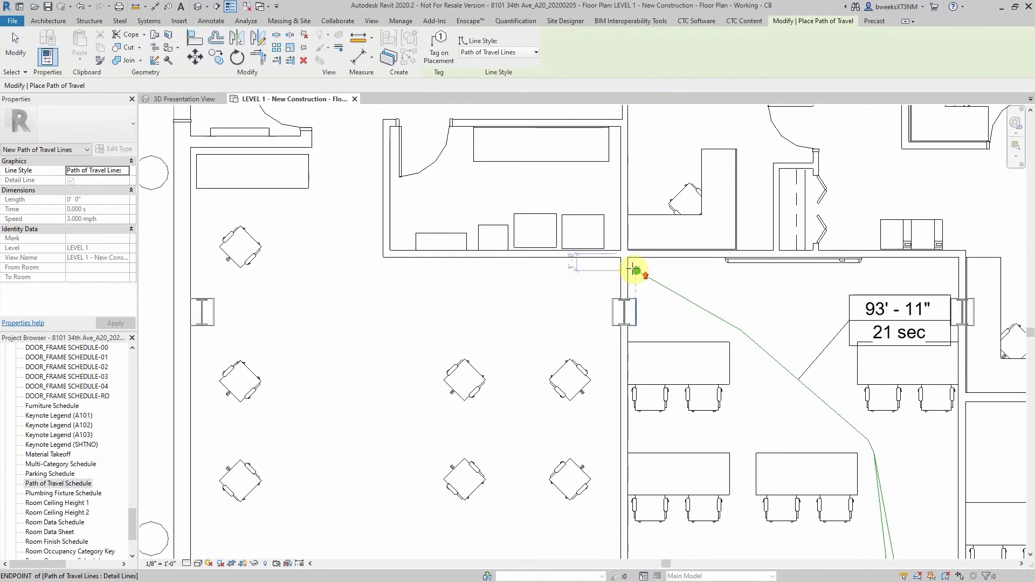
{"action": "left_click", "coordinate": [636, 270]}
{"action": "scroll", "coordinate": [609, 331], "scroll_direction": "down", "scroll_amount": 2}
{"action": "scroll", "coordinate": [423, 224], "scroll_direction": "up", "scroll_amount": 3}
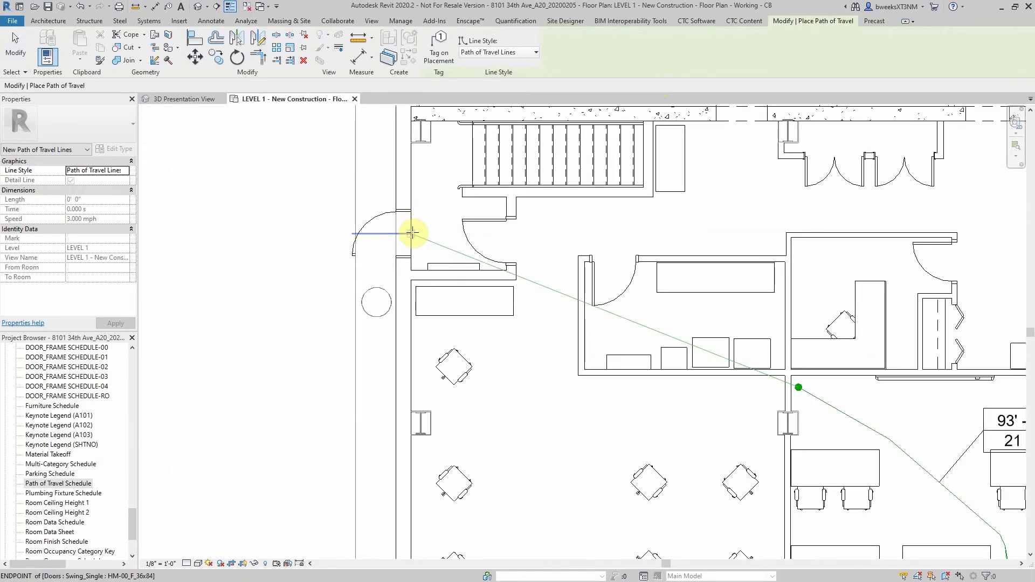
{"action": "left_click", "coordinate": [412, 233]}
{"action": "scroll", "coordinate": [478, 241], "scroll_direction": "down", "scroll_amount": 4}
{"action": "key", "text": "Escape"}
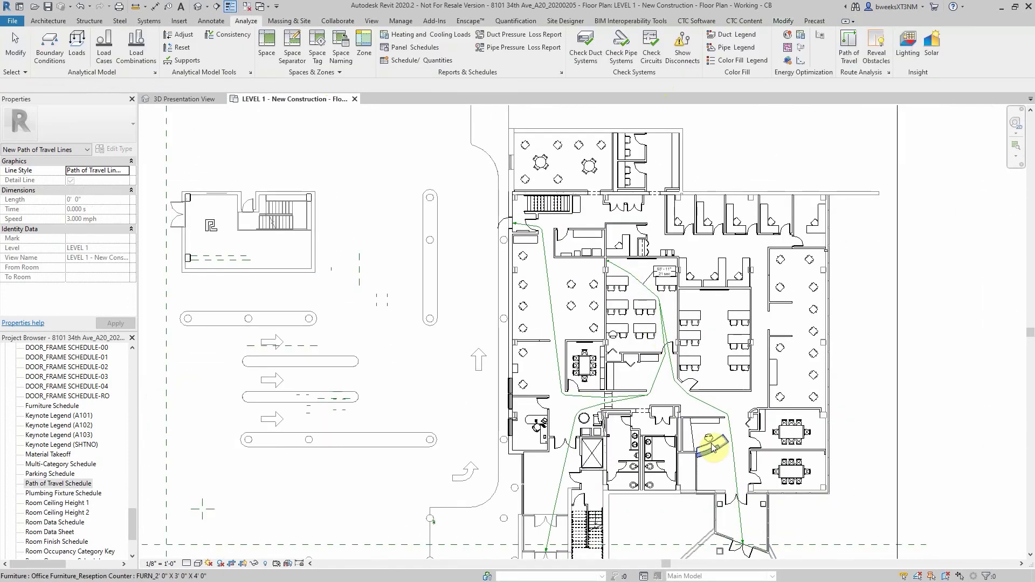
{"action": "left_click", "coordinate": [215, 28]}
- Tag the west-side and lower-exit paths of travel, then zoom to fit with ZF
{"action": "left_click", "coordinate": [546, 47]}
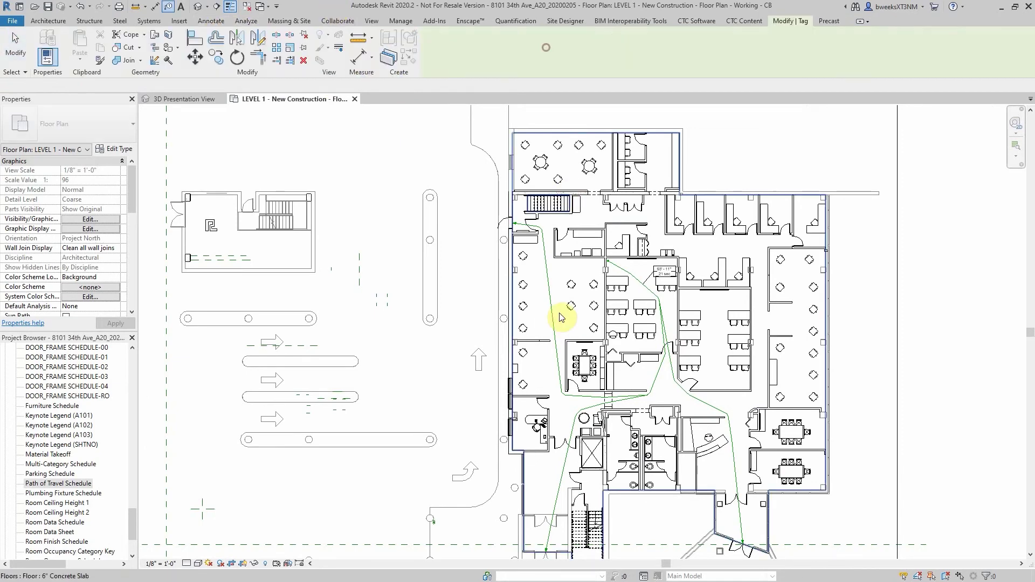
{"action": "scroll", "coordinate": [560, 317], "scroll_direction": "up", "scroll_amount": 3}
{"action": "left_click", "coordinate": [566, 261]}
{"action": "scroll", "coordinate": [566, 261], "scroll_direction": "down", "scroll_amount": 3}
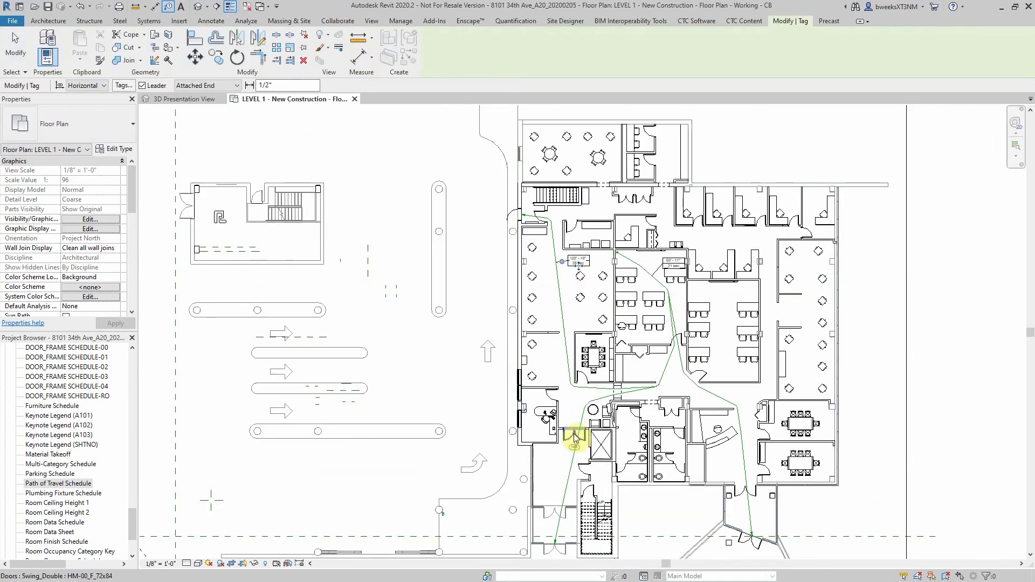
{"action": "scroll", "coordinate": [576, 437], "scroll_direction": "up", "scroll_amount": 2}
{"action": "left_click", "coordinate": [566, 492]}
{"action": "key", "text": "Escape"}
{"action": "key", "text": "Escape"}
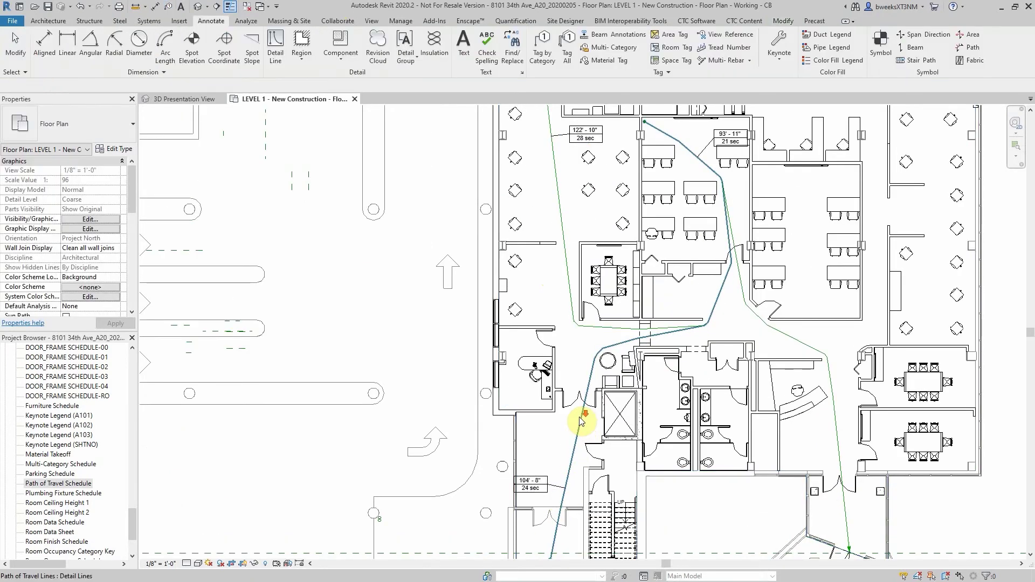
{"action": "key", "text": "z"}
{"action": "key", "text": "f"}
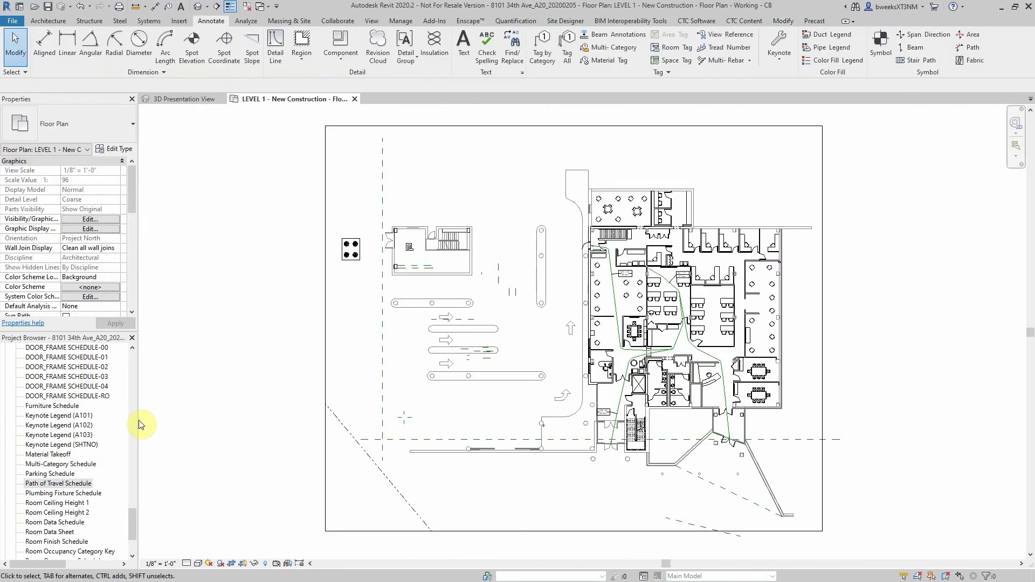
{"action": "double_click", "coordinate": [82, 485]}
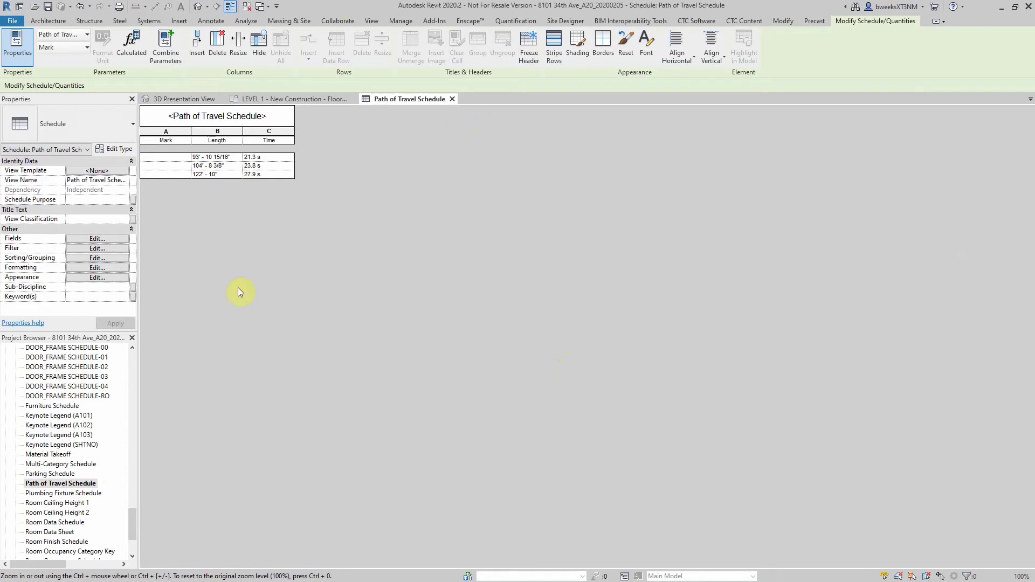
- Review the schedule's fields, return to LEVEL 1 and select the 122'-10" path
{"action": "left_click", "coordinate": [111, 240]}
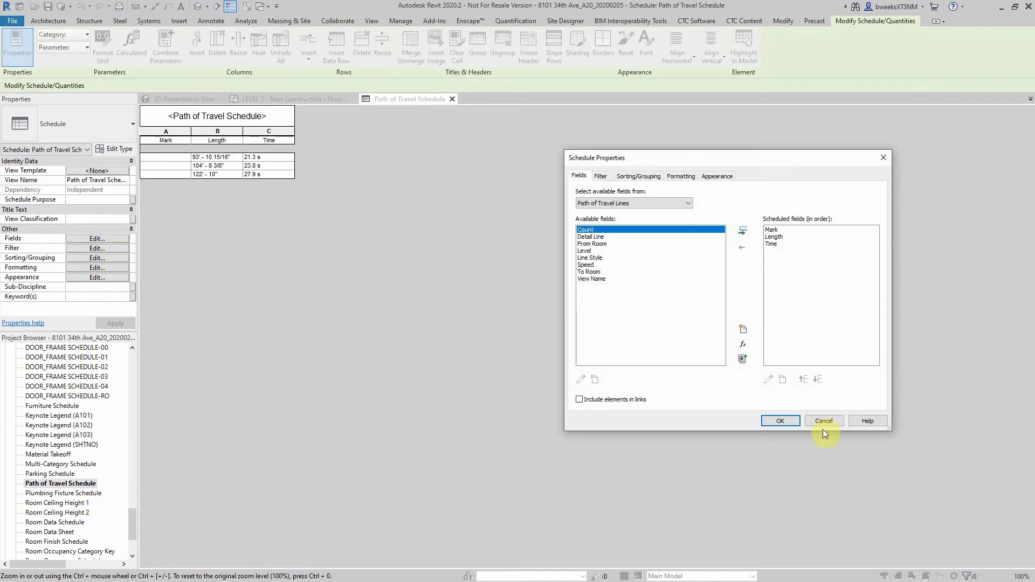
{"action": "left_click", "coordinate": [824, 421]}
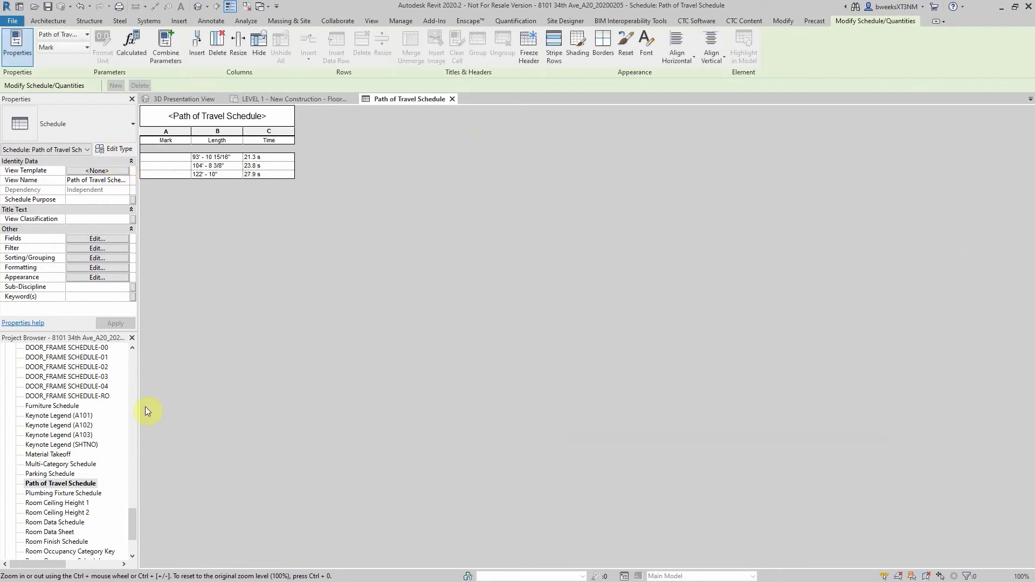
{"action": "left_click", "coordinate": [302, 100]}
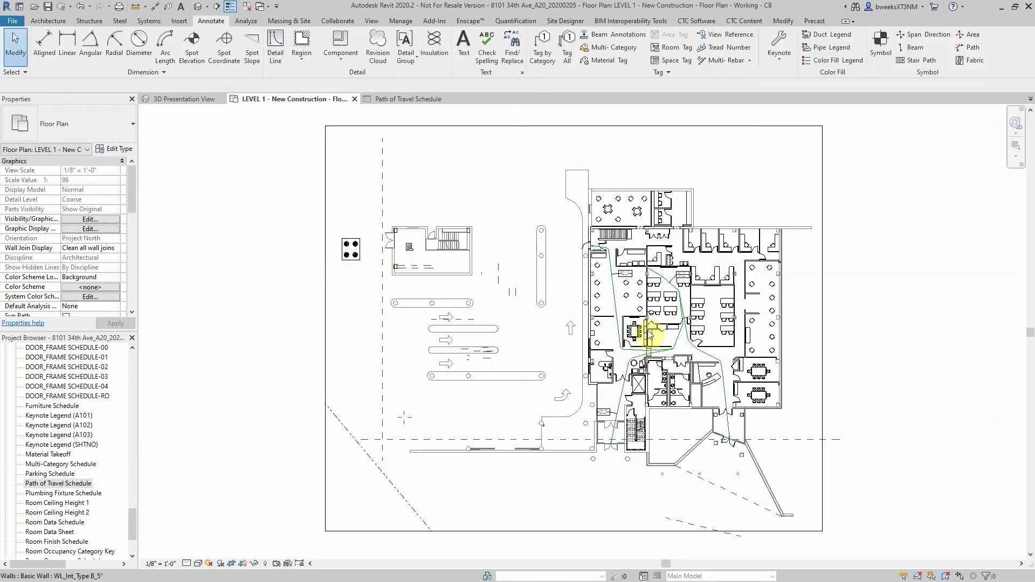
{"action": "scroll", "coordinate": [645, 302], "scroll_direction": "up", "scroll_amount": 2}
{"action": "left_click", "coordinate": [709, 291]}
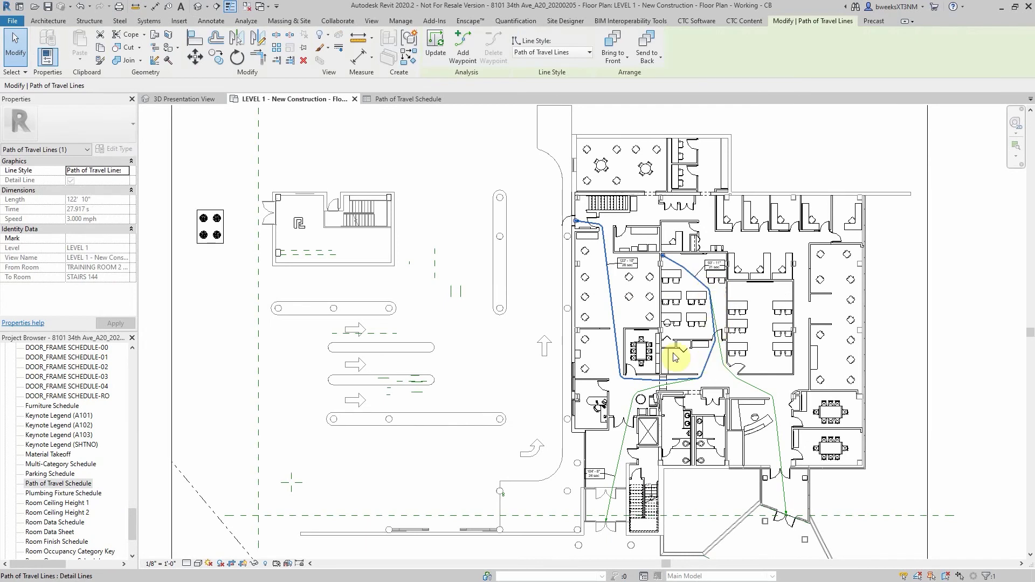
- Set the Marks: PATH B on 122'-10", PATH A on 93'-11", PATH C on 104'-8"
{"action": "left_click", "coordinate": [99, 238]}
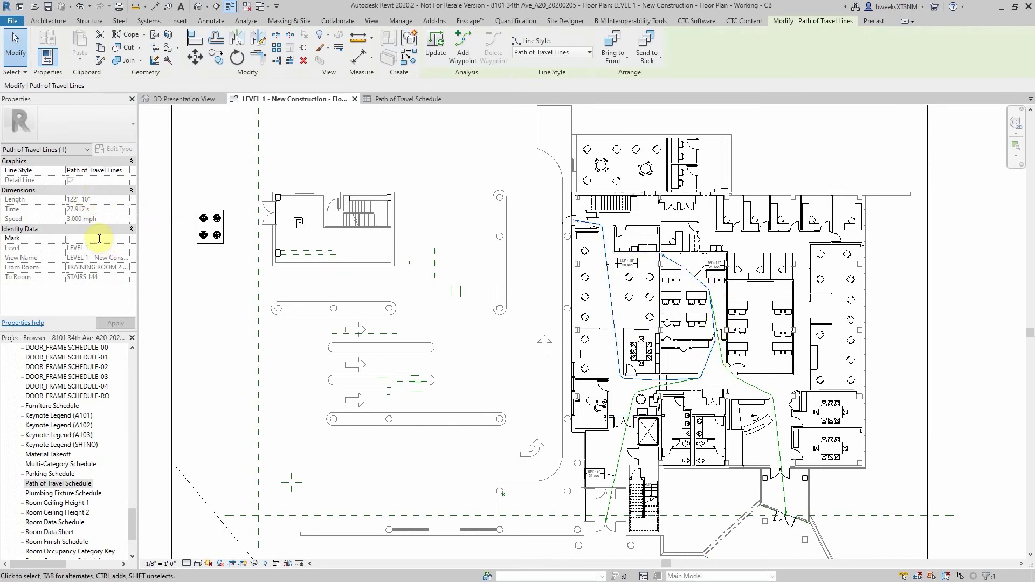
{"action": "type", "text": "PA"}
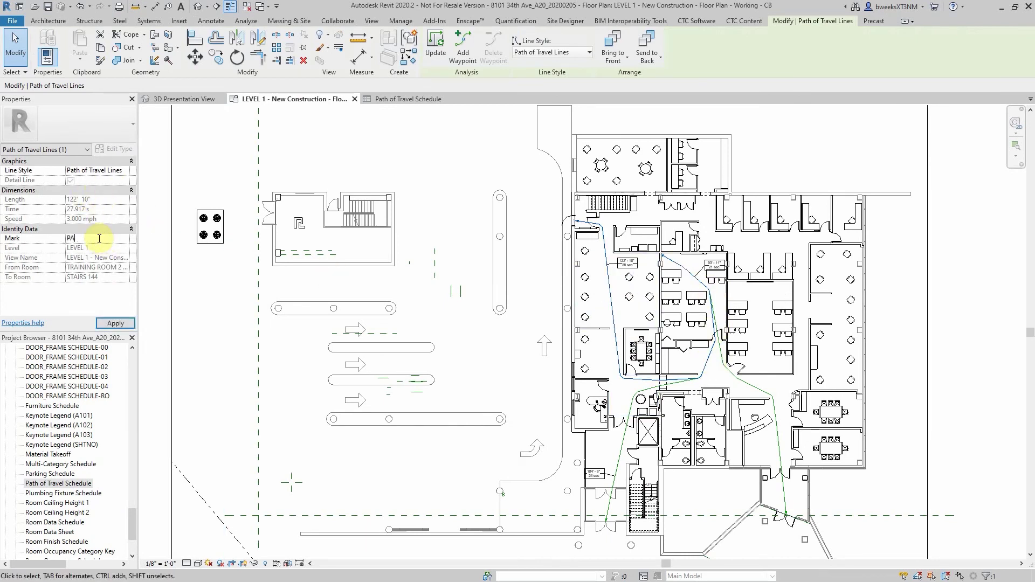
{"action": "type", "text": "TH B"}
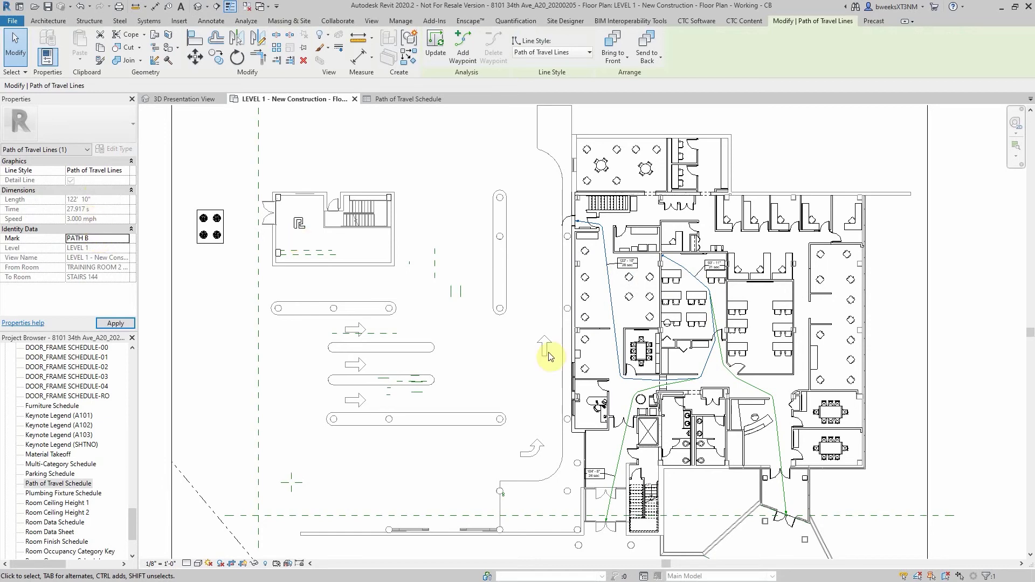
{"action": "left_click", "coordinate": [572, 353]}
{"action": "left_click", "coordinate": [746, 382]}
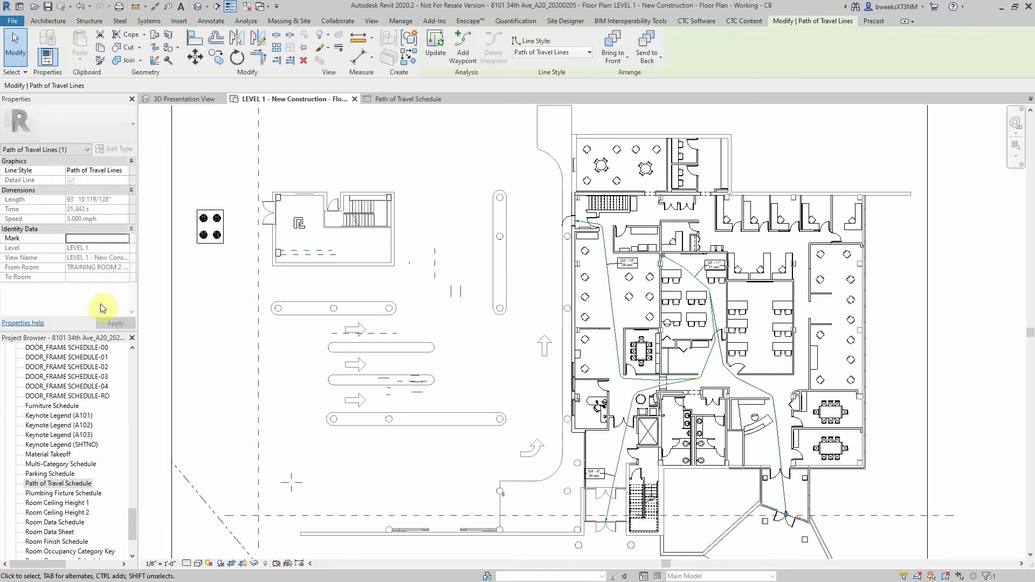
{"action": "left_click", "coordinate": [106, 238]}
{"action": "type", "text": "PATH A"}
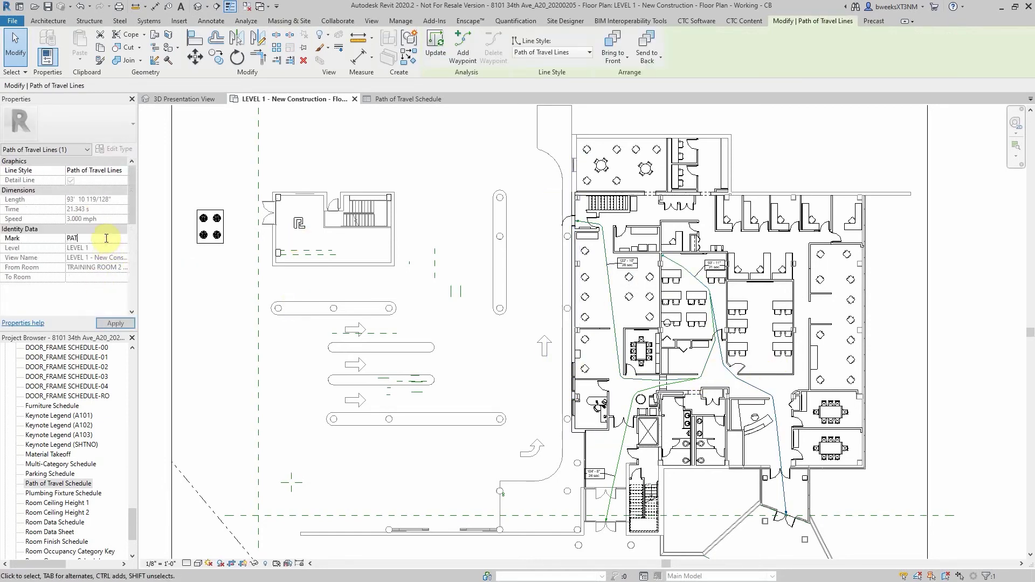
{"action": "left_click", "coordinate": [654, 386]}
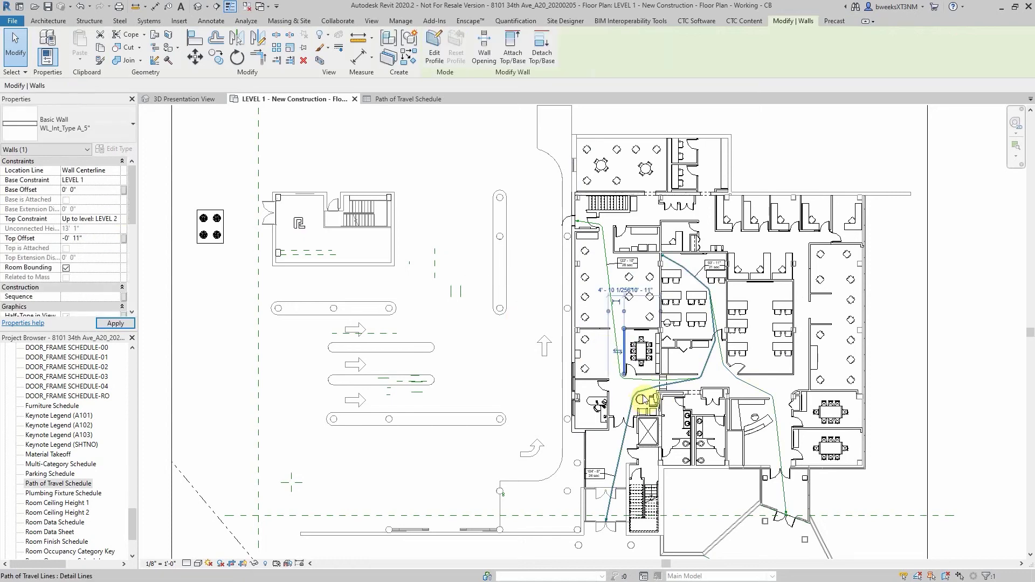
{"action": "left_click", "coordinate": [631, 389]}
{"action": "left_click", "coordinate": [89, 238]}
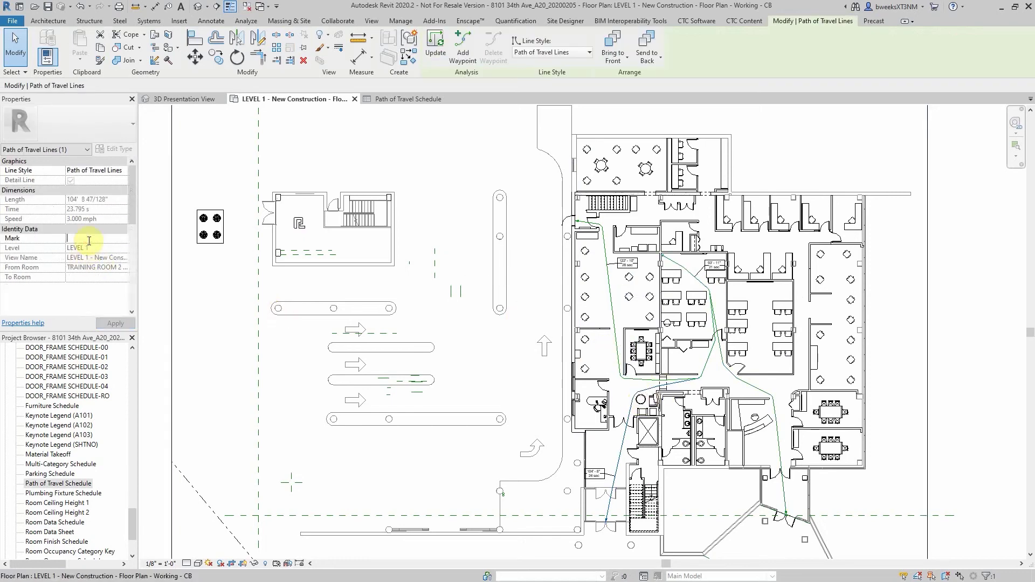
{"action": "type", "text": "PATH C"}
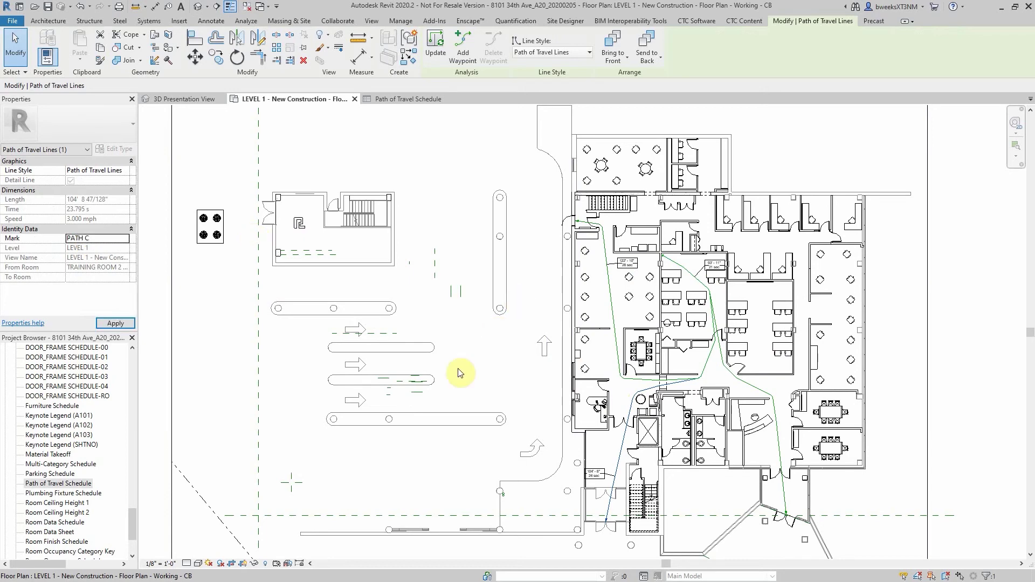
{"action": "left_click", "coordinate": [461, 373]}
{"action": "left_click", "coordinate": [77, 484]}
- Open the Path of Travel Schedule showing PATH A 21.3 s, PATH B 27.9 s and PATH C 23.8 s
{"action": "double_click", "coordinate": [77, 483]}
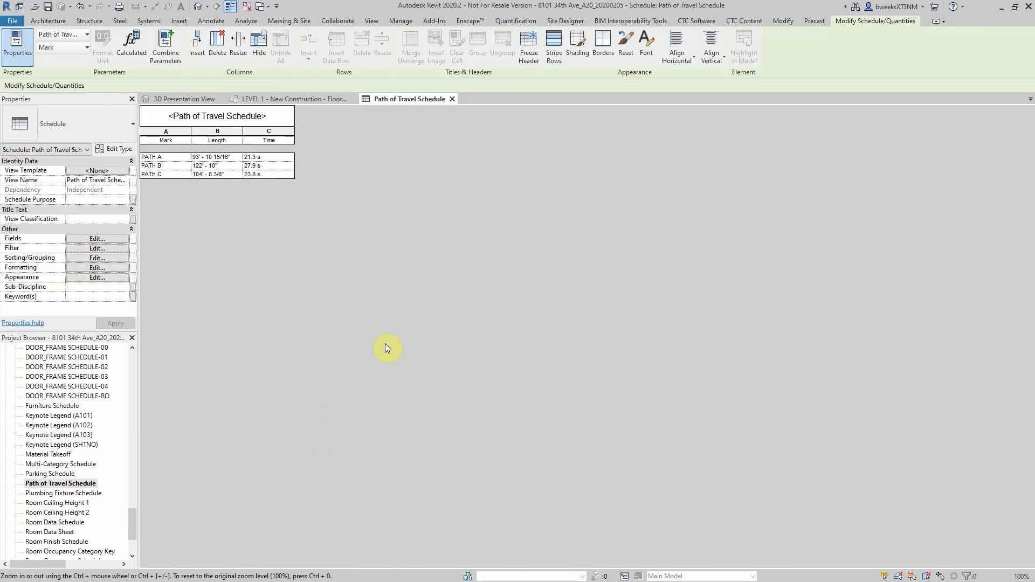